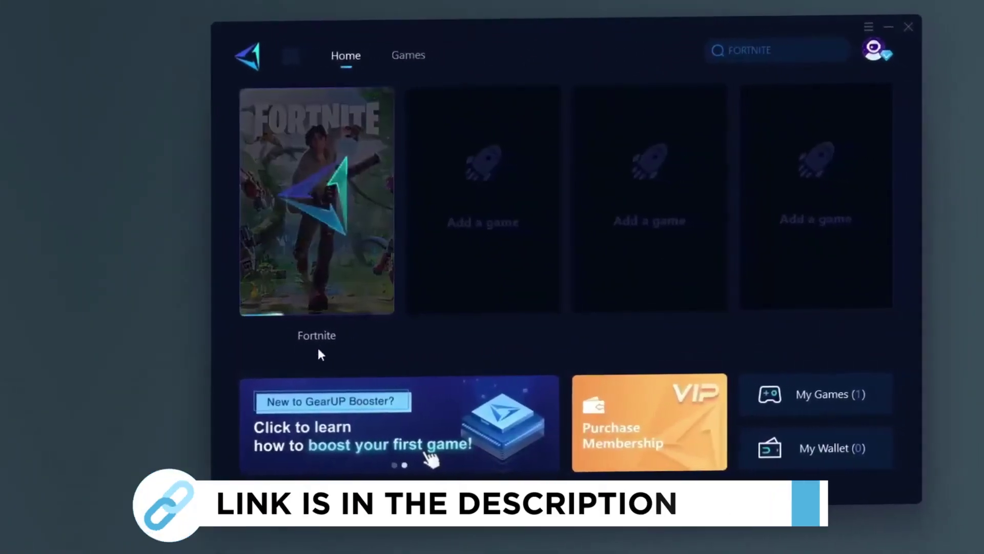
Start boosting Fortnite from the GearUP Booster Home tab.
{"action": "left_click", "coordinate": [293, 343]}
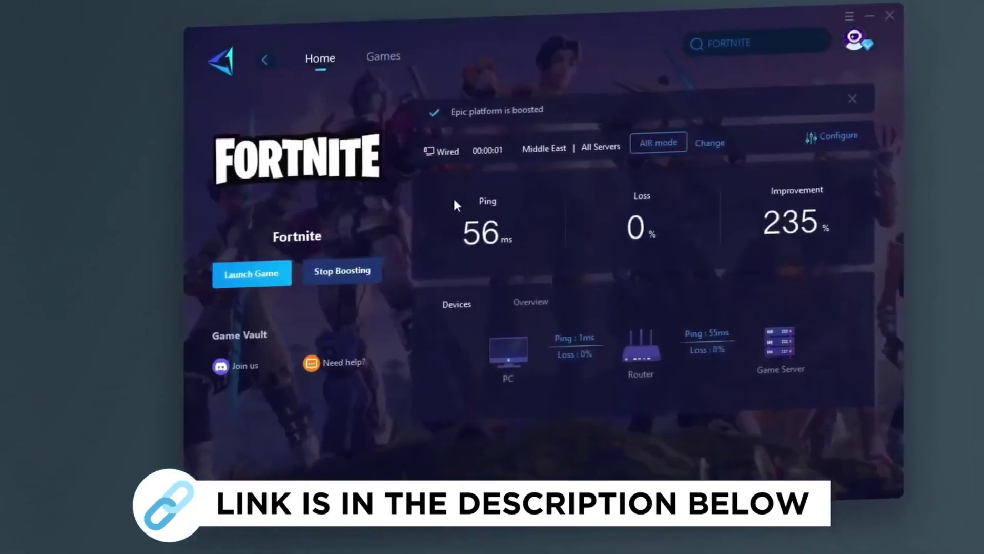
{"action": "scroll", "coordinate": [589, 181], "scroll_direction": "down", "scroll_amount": 2}
{"action": "scroll", "coordinate": [527, 208], "scroll_direction": "down", "scroll_amount": 3}
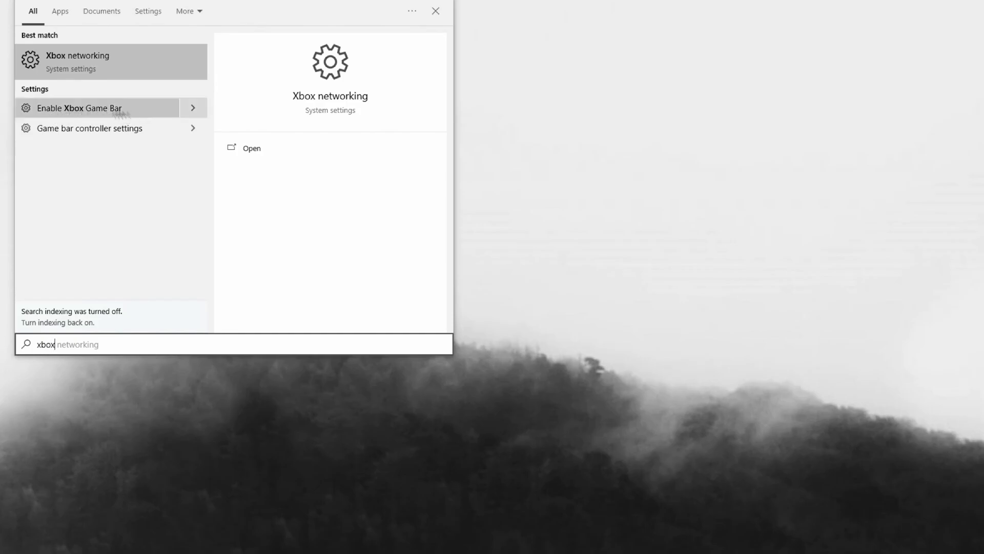
Confirm Game Mode is on, then reach Graphics settings and Browse for an app.
{"action": "left_click", "coordinate": [90, 113]}
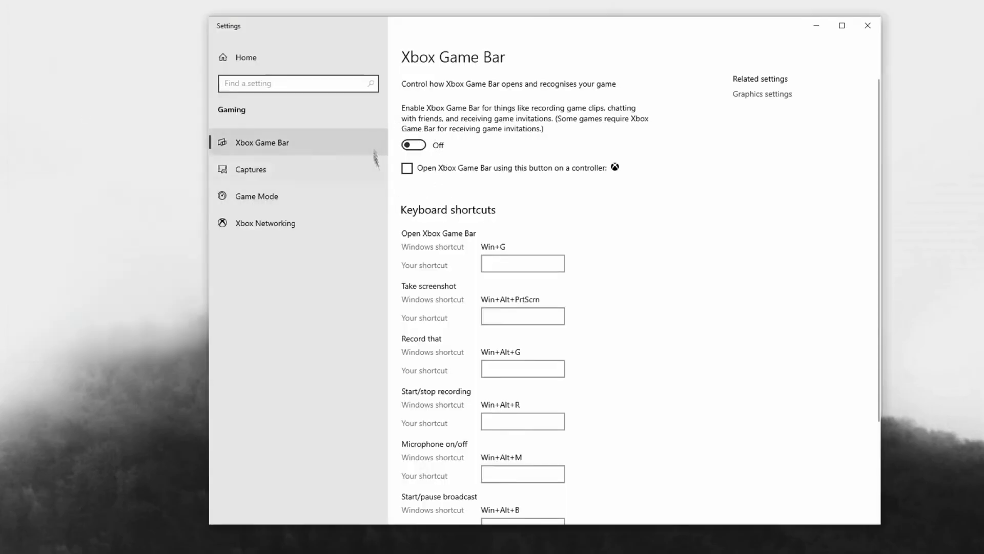
{"action": "left_click", "coordinate": [326, 204]}
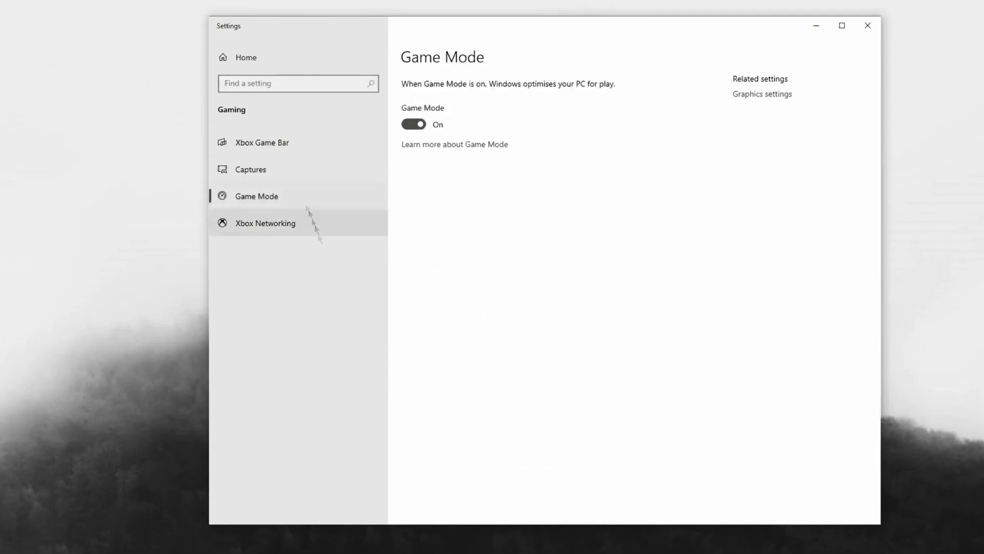
{"action": "left_click", "coordinate": [263, 84]}
{"action": "type", "text": "gpu"}
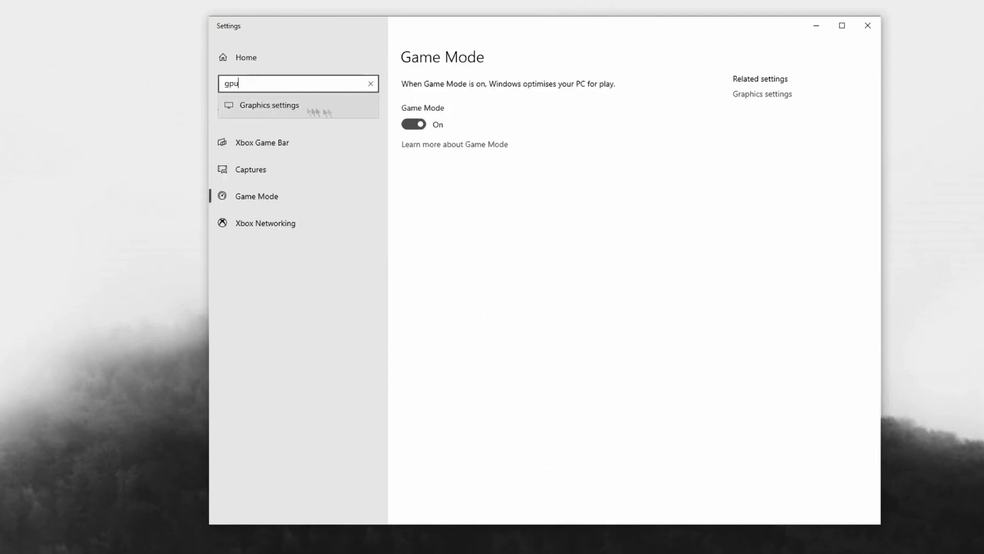
{"action": "left_click", "coordinate": [319, 109]}
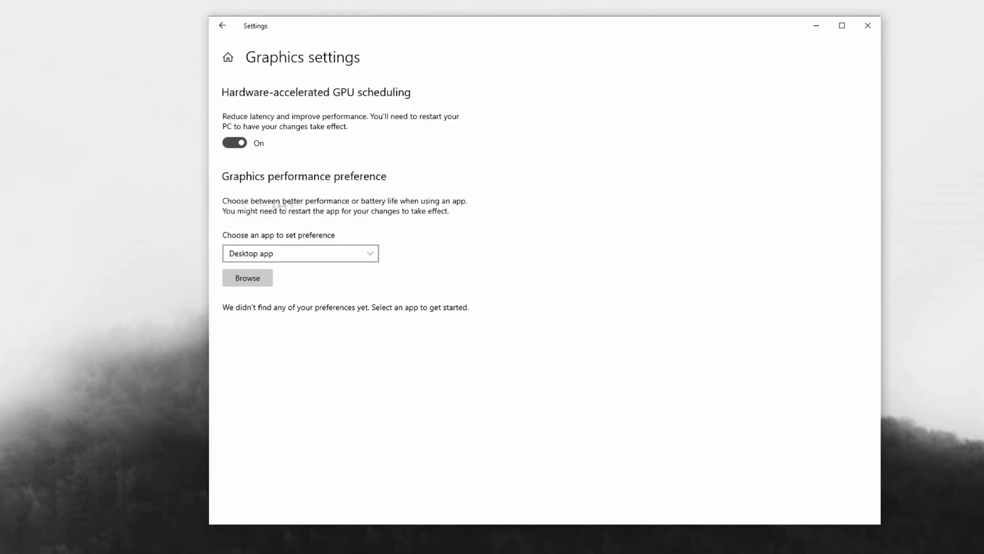
{"action": "left_click", "coordinate": [240, 283]}
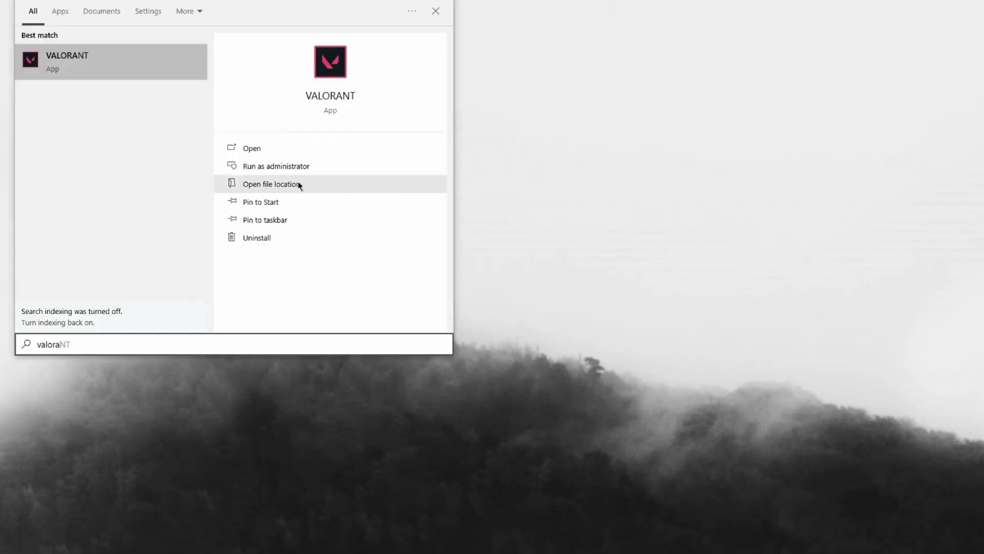
Open the VALORANT shortcut's file location and go up to the Riot Games folder.
{"action": "left_click", "coordinate": [331, 184]}
{"action": "right_click", "coordinate": [424, 213]}
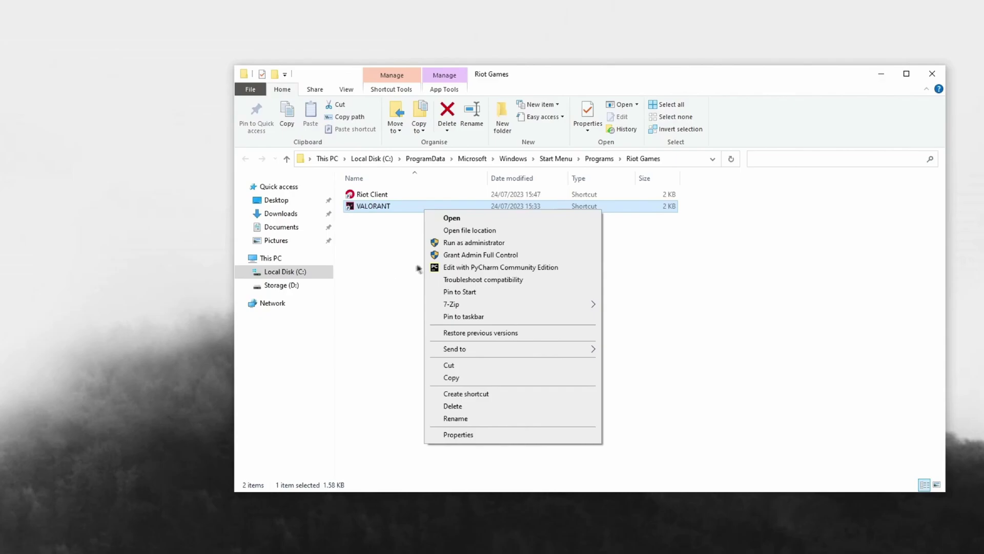
{"action": "left_click", "coordinate": [465, 230]}
{"action": "left_click", "coordinate": [428, 158]}
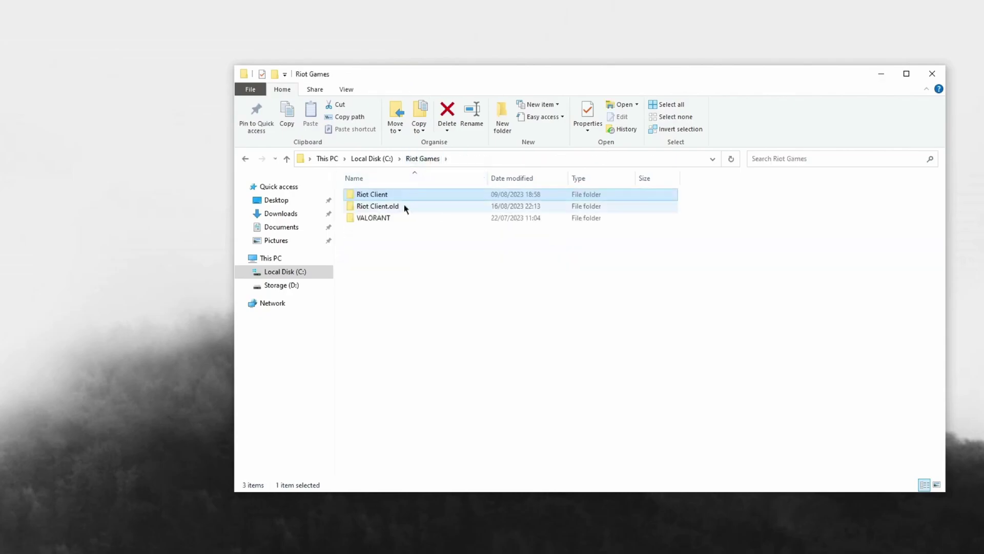
Navigate to VALORANT\live\ShooterGame\Binaries\Win64, locate VALORANT-Win64-Shipping.exe and copy the path.
{"action": "double_click", "coordinate": [402, 218]}
{"action": "double_click", "coordinate": [398, 197]}
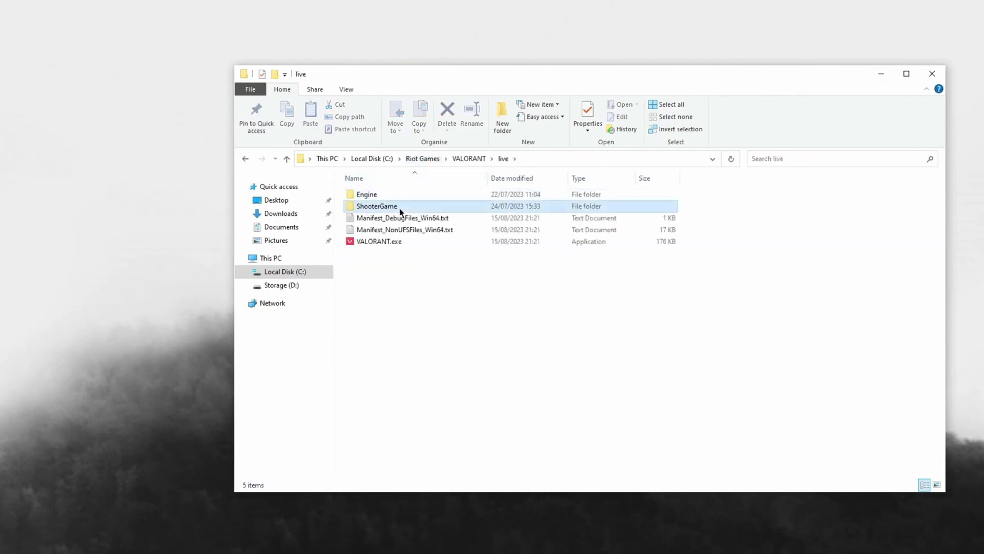
{"action": "double_click", "coordinate": [399, 212]}
{"action": "double_click", "coordinate": [396, 195]}
{"action": "double_click", "coordinate": [395, 195]}
{"action": "key", "text": "v"}
{"action": "left_click", "coordinate": [644, 158]}
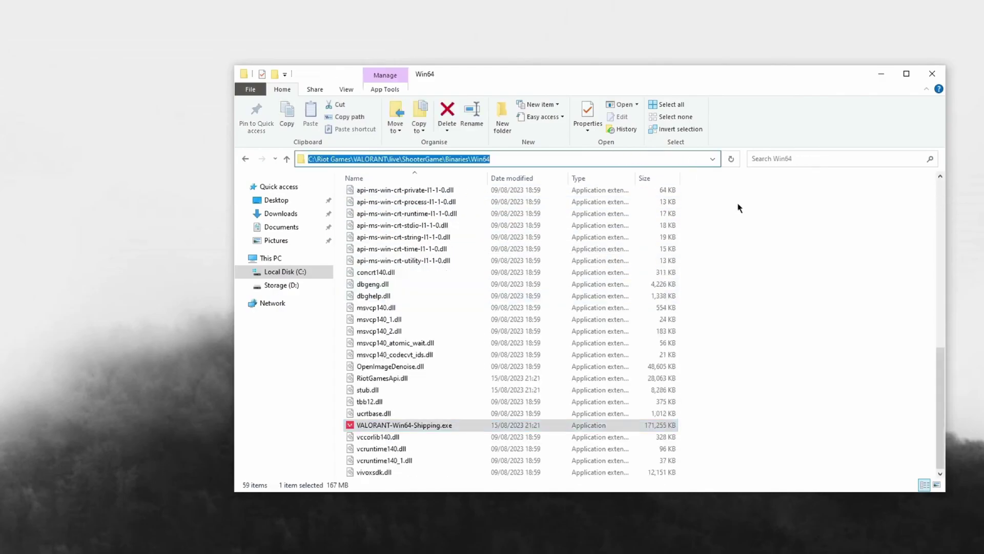
Add VALORANT-Win64-Shipping.exe from the pasted Win64 path and save it as High performance.
{"action": "key", "text": "alt+Tab"}
{"action": "left_click", "coordinate": [254, 279]}
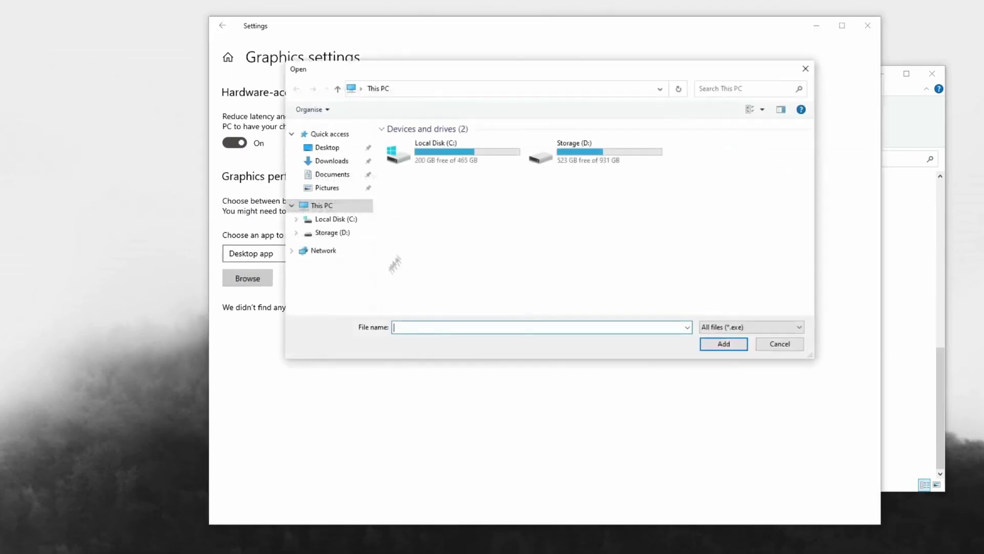
{"action": "left_click", "coordinate": [411, 90]}
{"action": "type", "text": "C:\\Riot Games\\VALORANT\\live\\ShooterGame\\Binaries\\Win64"}
{"action": "key", "text": "Return"}
{"action": "left_click", "coordinate": [492, 143]}
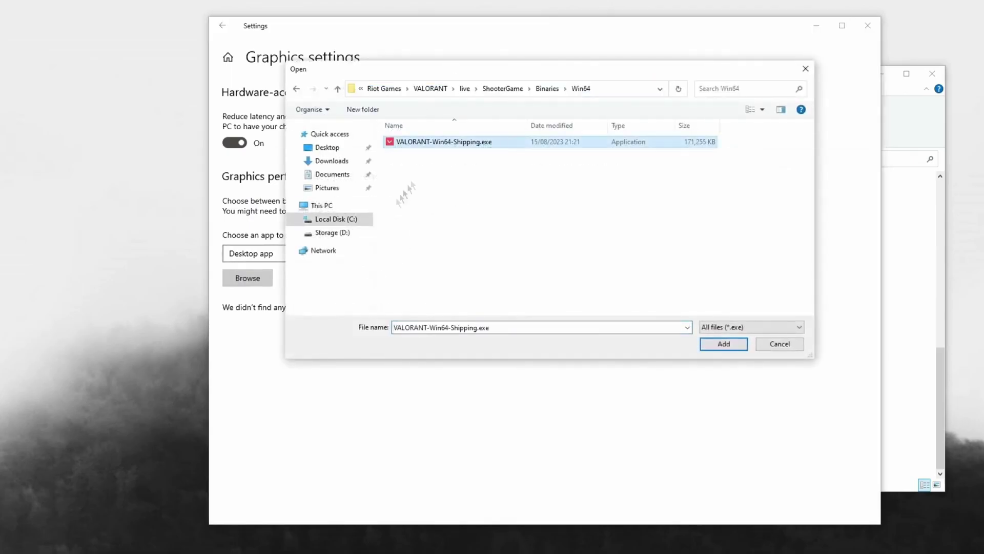
{"action": "left_click", "coordinate": [714, 352]}
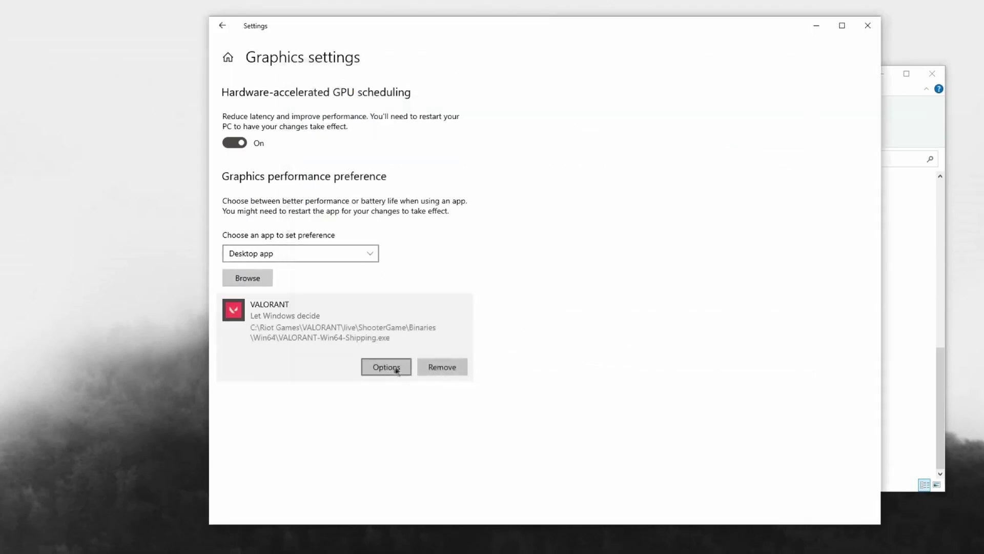
{"action": "left_click", "coordinate": [392, 367]}
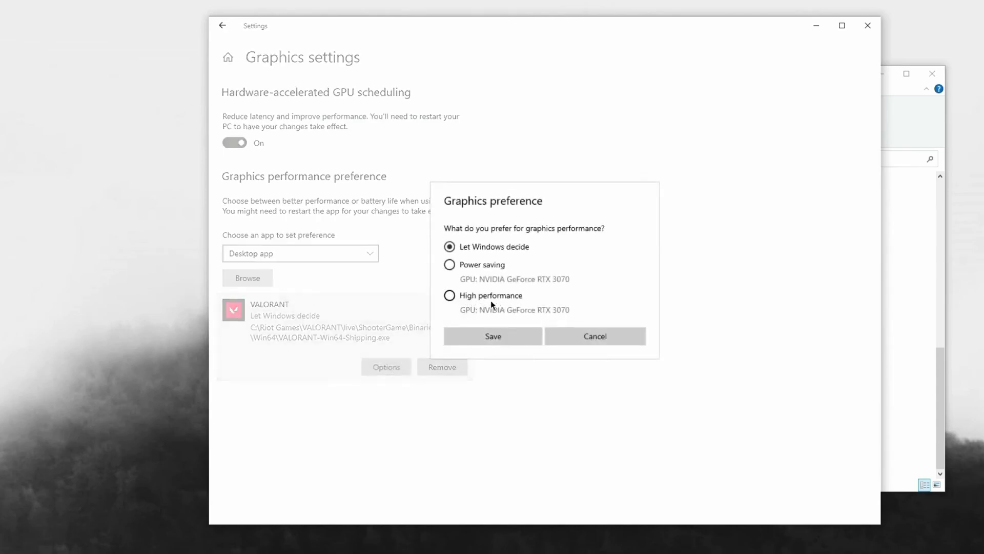
{"action": "left_click", "coordinate": [494, 335]}
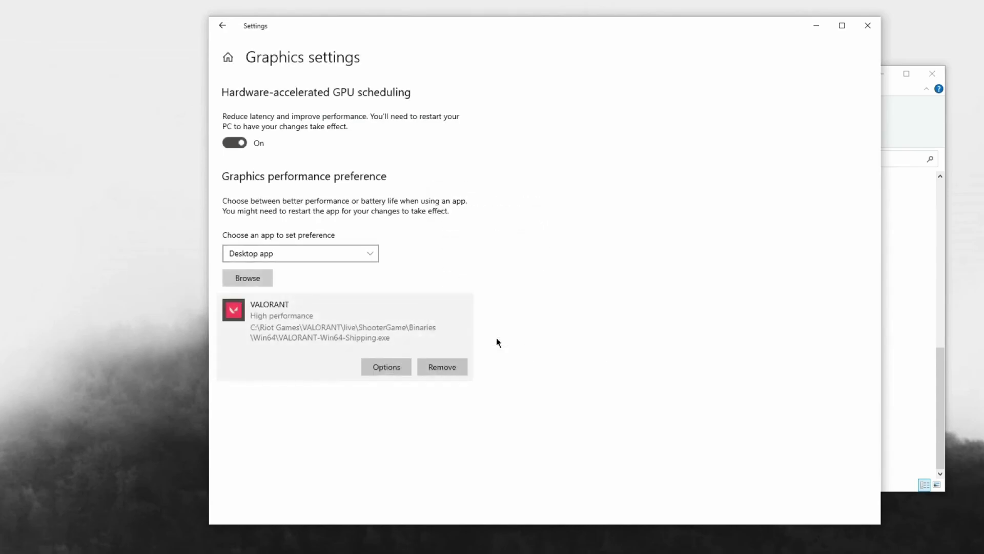
Add VALORANT.exe from the live folder and choose High performance for BootstrapPackagedGame.
{"action": "left_click", "coordinate": [262, 281]}
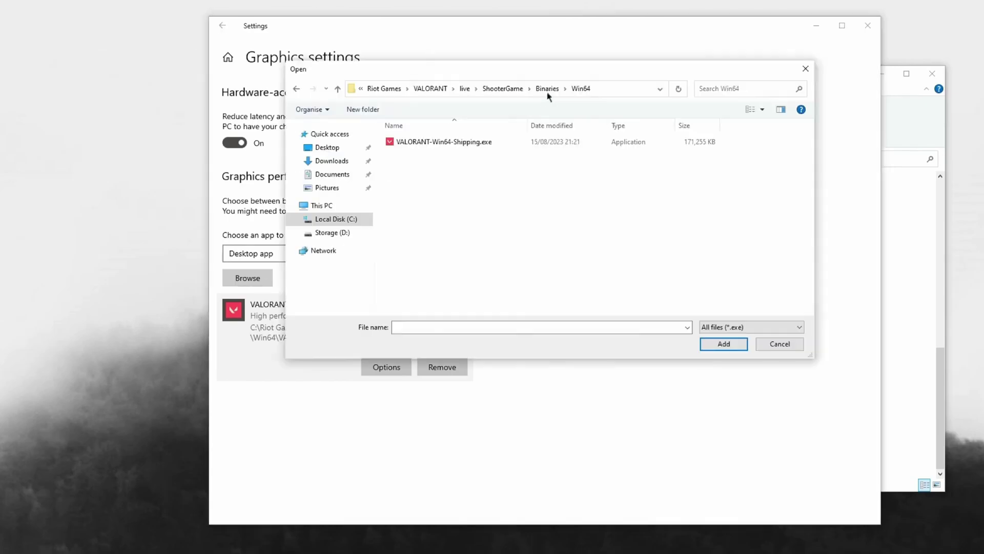
{"action": "left_click", "coordinate": [548, 90]}
{"action": "left_click", "coordinate": [551, 90]}
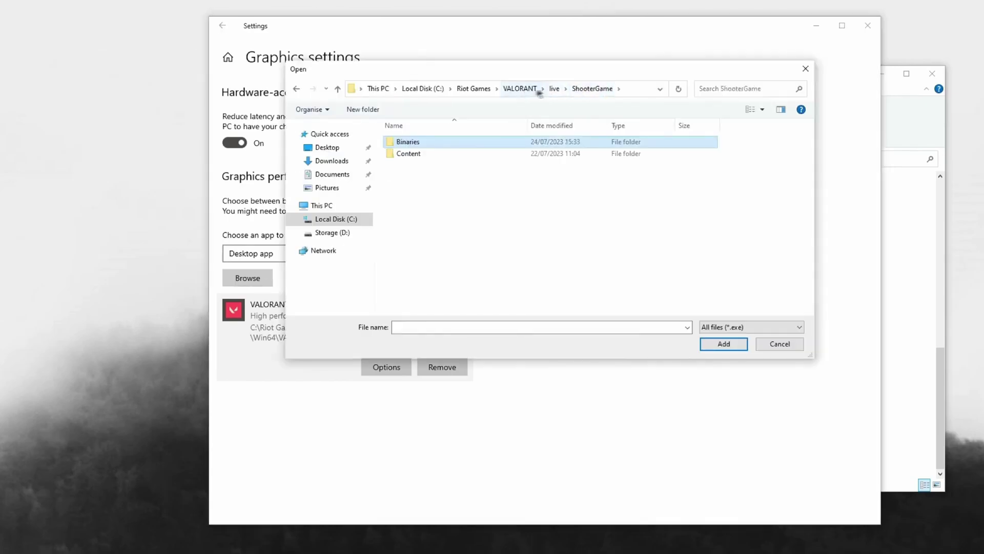
{"action": "left_click", "coordinate": [554, 91]}
{"action": "left_click", "coordinate": [476, 166]}
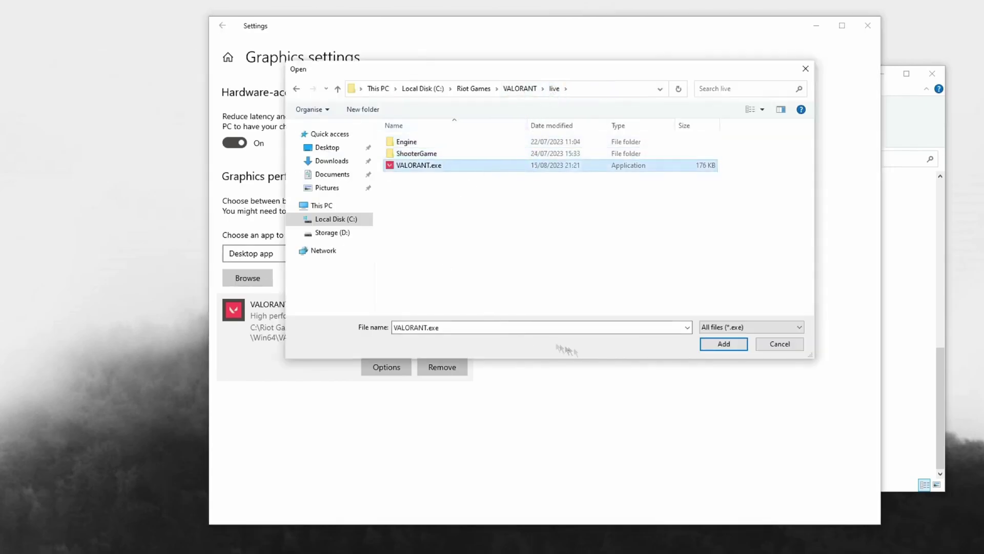
{"action": "left_click", "coordinate": [724, 344]}
{"action": "left_click", "coordinate": [384, 356]}
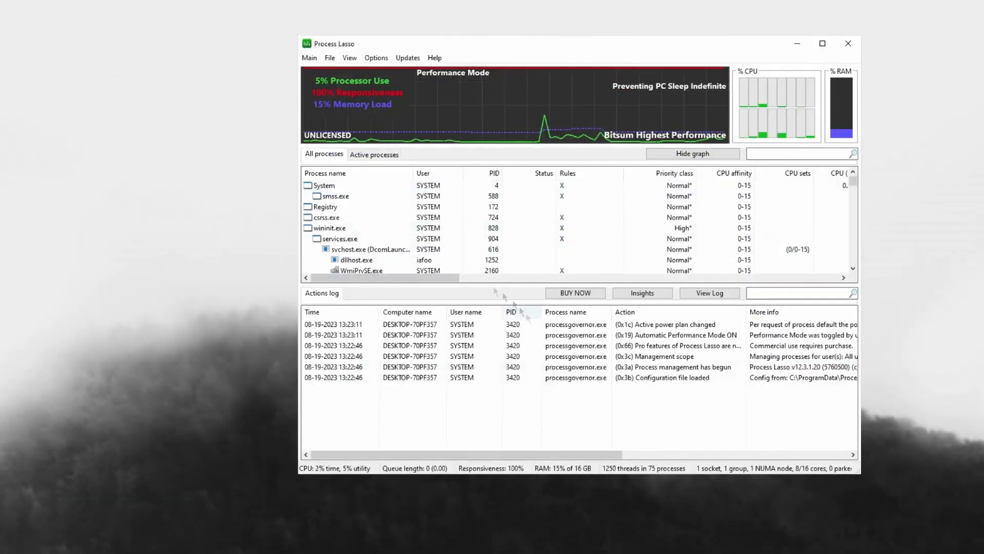
Check the Bitsum Highest Performance power profile and enable Performance Mode in Process Lasso.
{"action": "left_click", "coordinate": [307, 58]}
{"action": "mouse_move", "coordinate": [348, 116]}
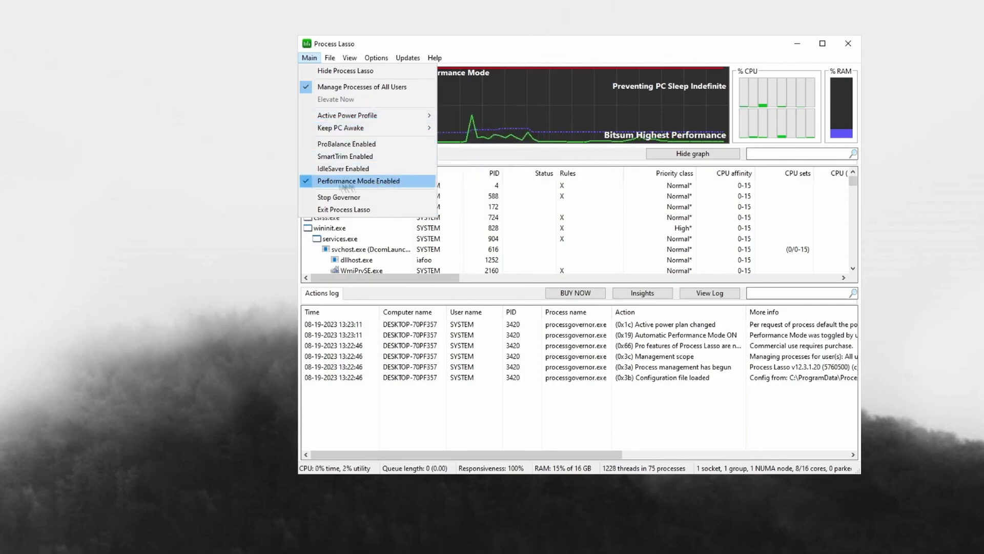
{"action": "left_click", "coordinate": [520, 54]}
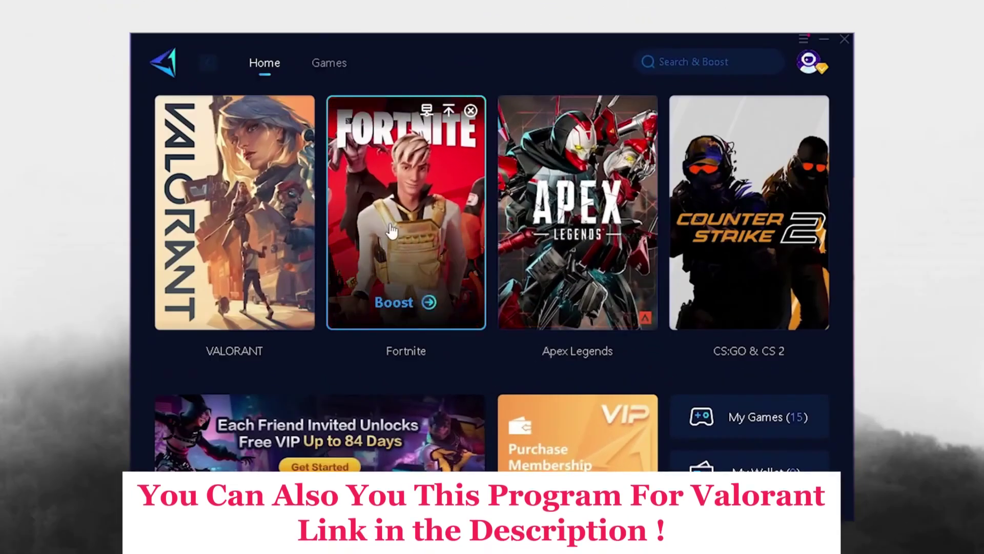
Start boosting Fortnite on a European server in GearUP Booster.
{"action": "mouse_move", "coordinate": [406, 213]}
{"action": "left_click", "coordinate": [413, 226]}
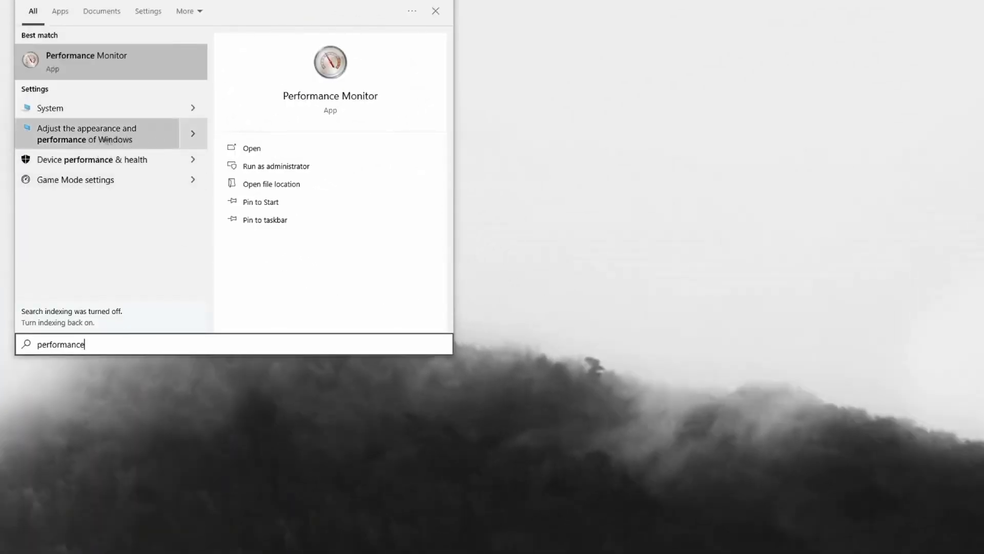
Adjust for best performance keeping only smooth screen-font edges, apply, and view Advanced scheduling.
{"action": "left_click", "coordinate": [125, 142]}
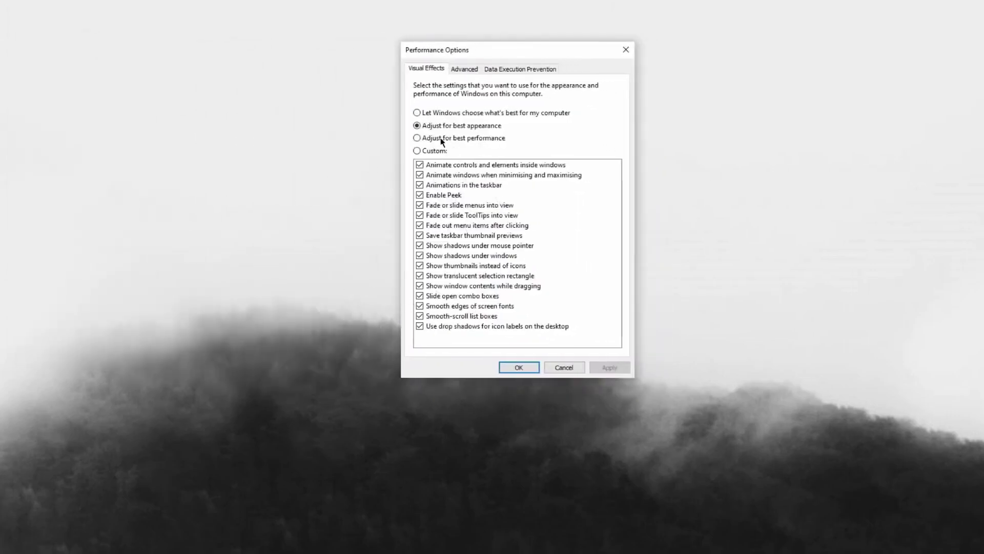
{"action": "left_click", "coordinate": [420, 140]}
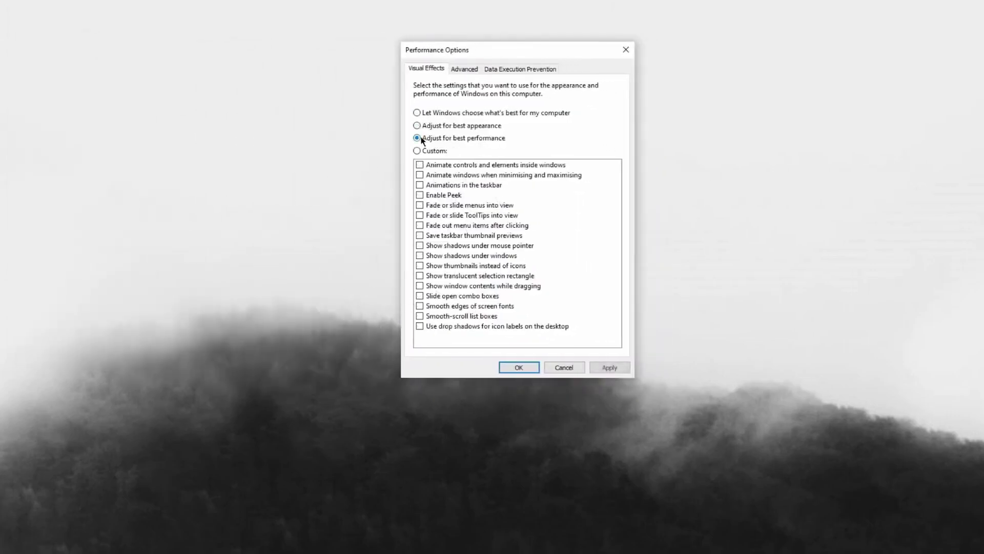
{"action": "left_click", "coordinate": [419, 306]}
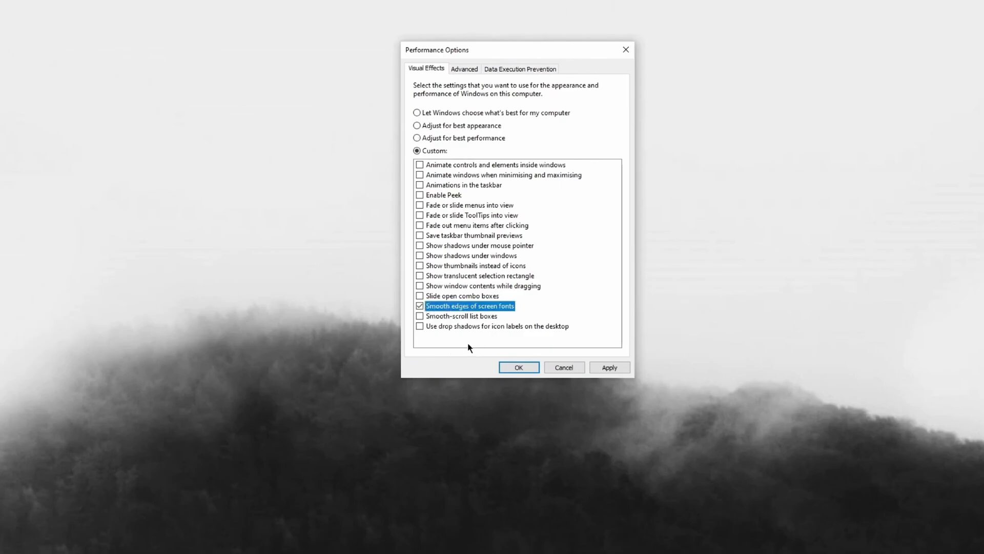
{"action": "left_click", "coordinate": [607, 367]}
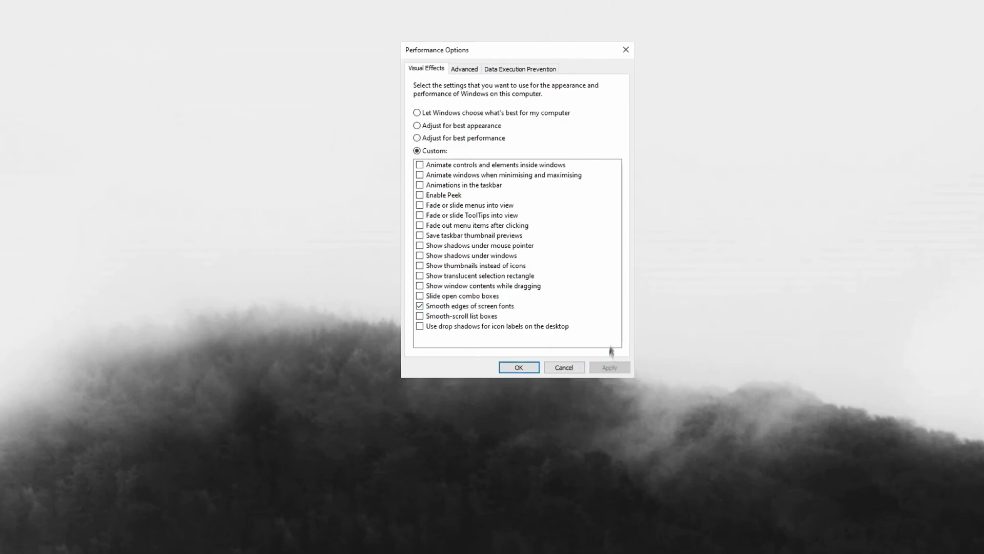
{"action": "left_click", "coordinate": [473, 72]}
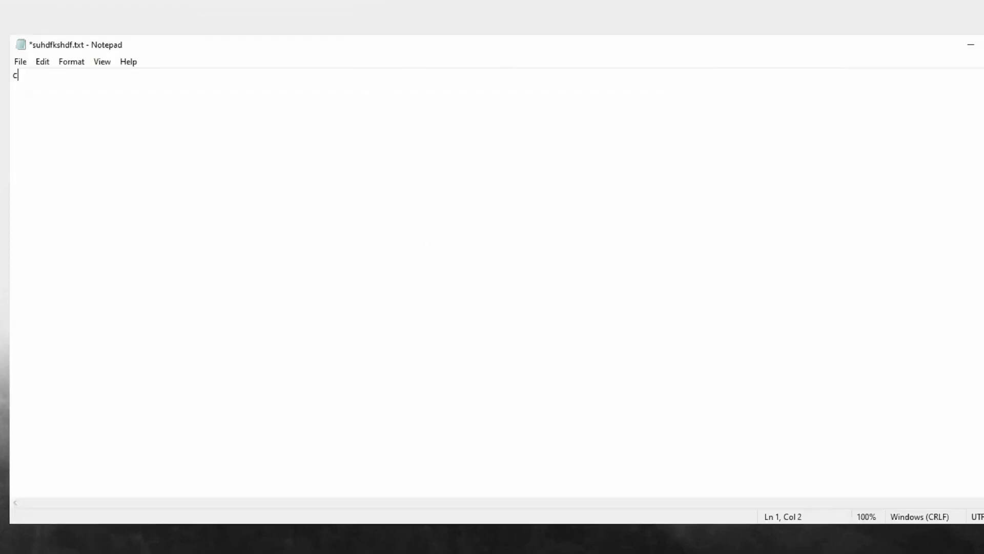
Save and rename the text file as a cleanup batch, run it as administrator and review Disk Clean-up's file list.
{"action": "key", "text": "ctrl+s"}
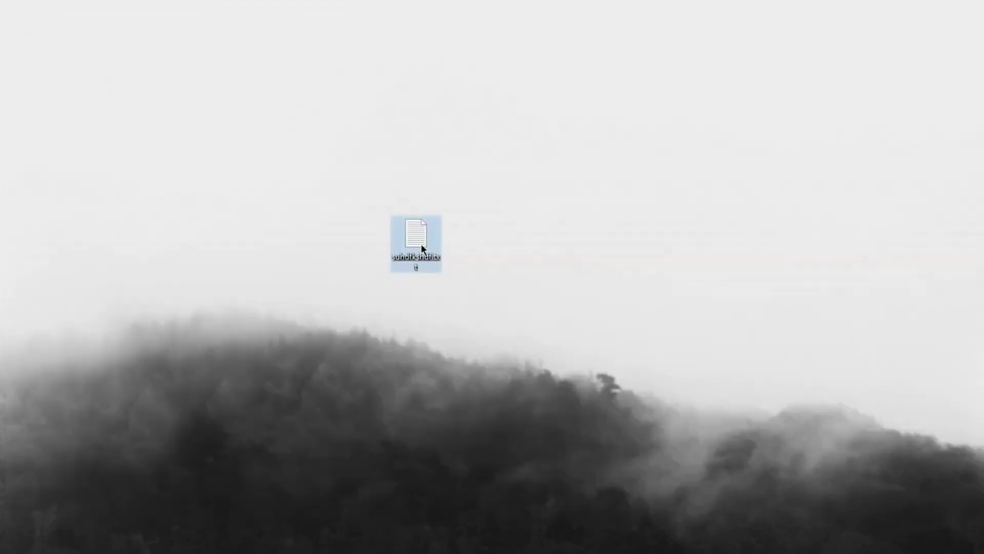
{"action": "right_click", "coordinate": [420, 244]}
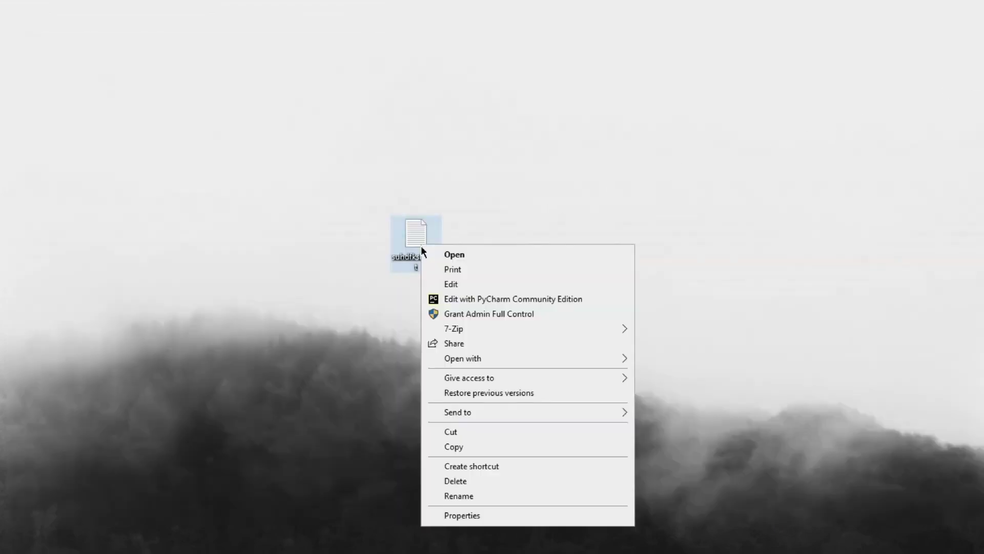
{"action": "left_click", "coordinate": [476, 496]}
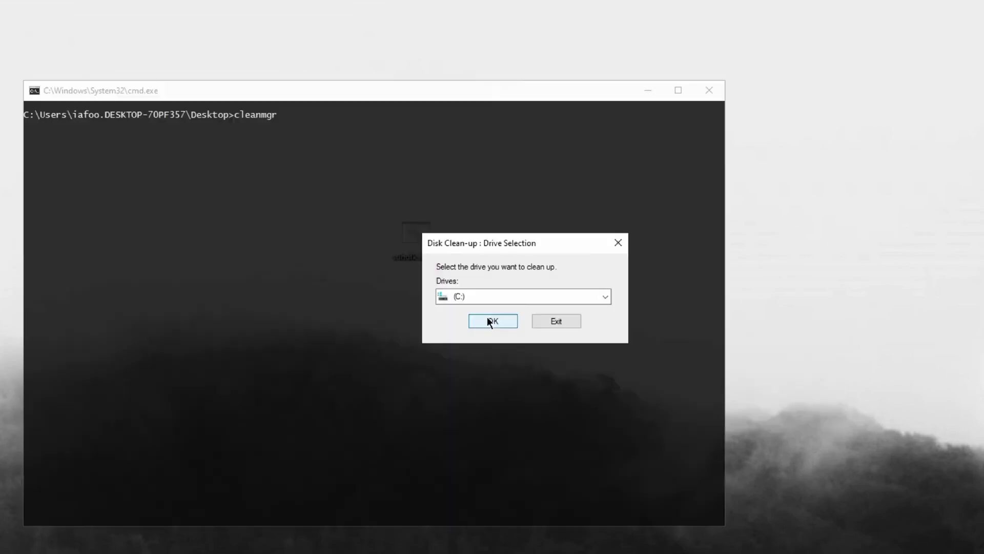
{"action": "left_click", "coordinate": [494, 320]}
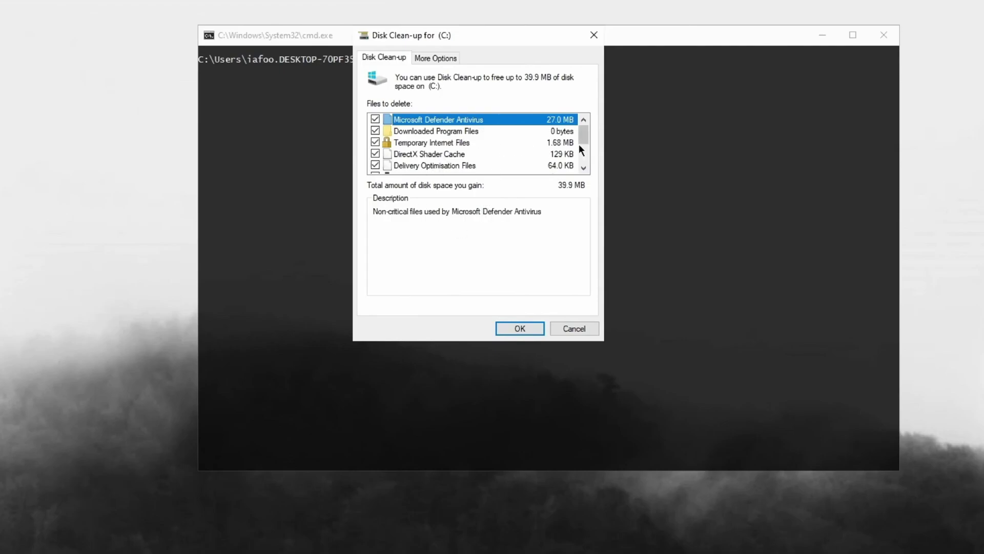
{"action": "left_click", "coordinate": [579, 144]}
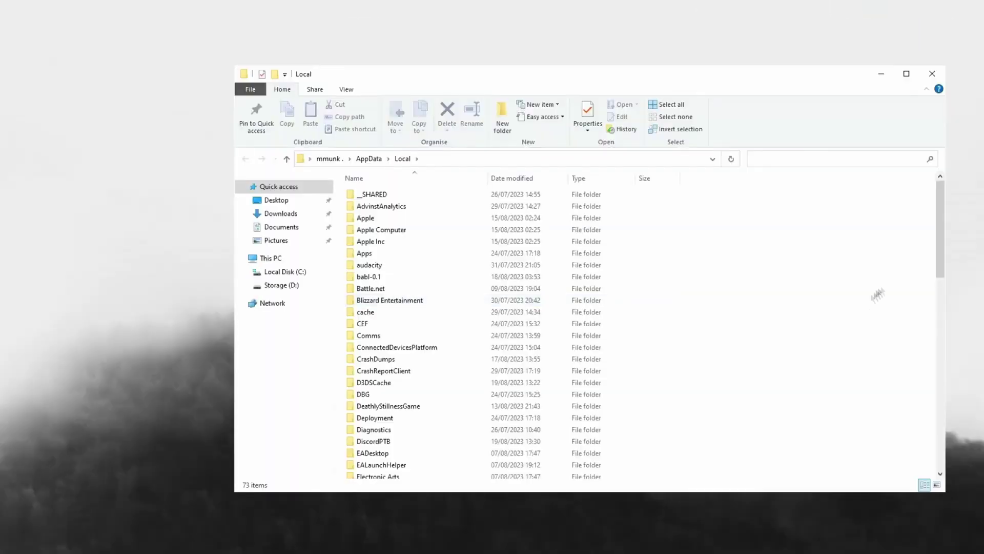
{"action": "left_click_drag", "start_coordinate": [938, 236], "coordinate": [939, 426]}
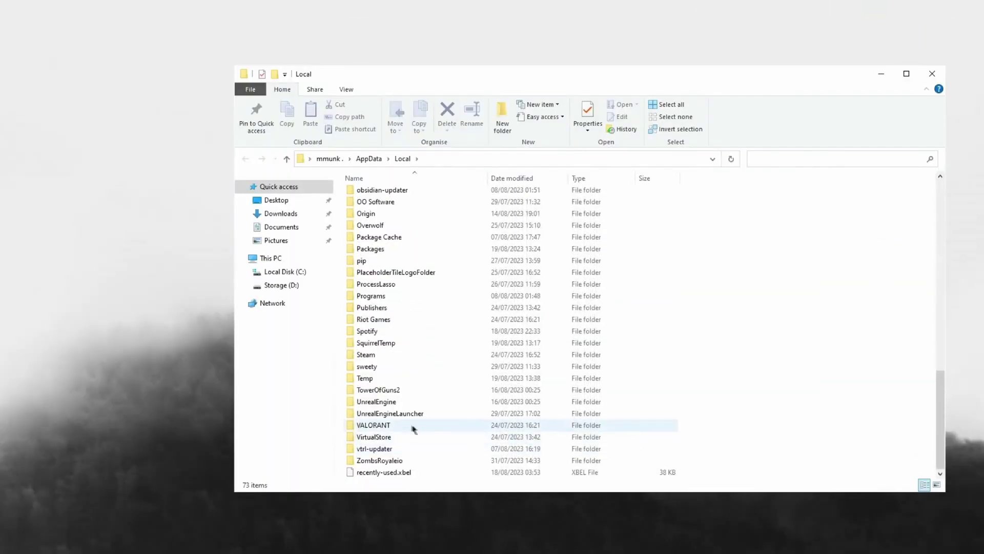
Open VALORANT\Saved\Config in Local AppData and look over the user folders.
{"action": "double_click", "coordinate": [412, 426]}
{"action": "double_click", "coordinate": [383, 196]}
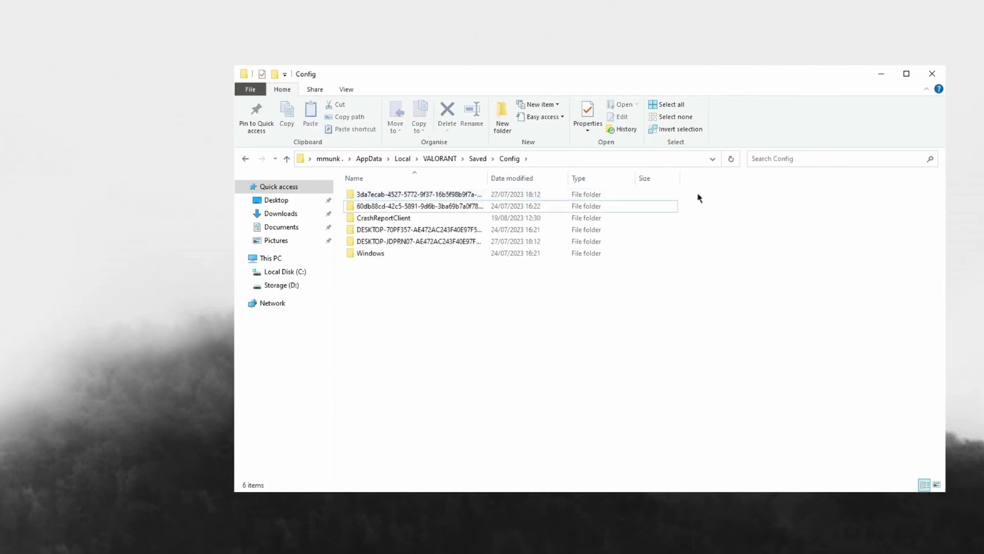
{"action": "mouse_move", "coordinate": [693, 194]}
{"action": "left_mouse_down"}
{"action": "mouse_move", "coordinate": [648, 206]}
{"action": "mouse_move", "coordinate": [413, 194]}
{"action": "left_mouse_up"}
{"action": "left_click", "coordinate": [418, 206]}
{"action": "left_click", "coordinate": [415, 205]}
{"action": "left_click", "coordinate": [409, 281]}
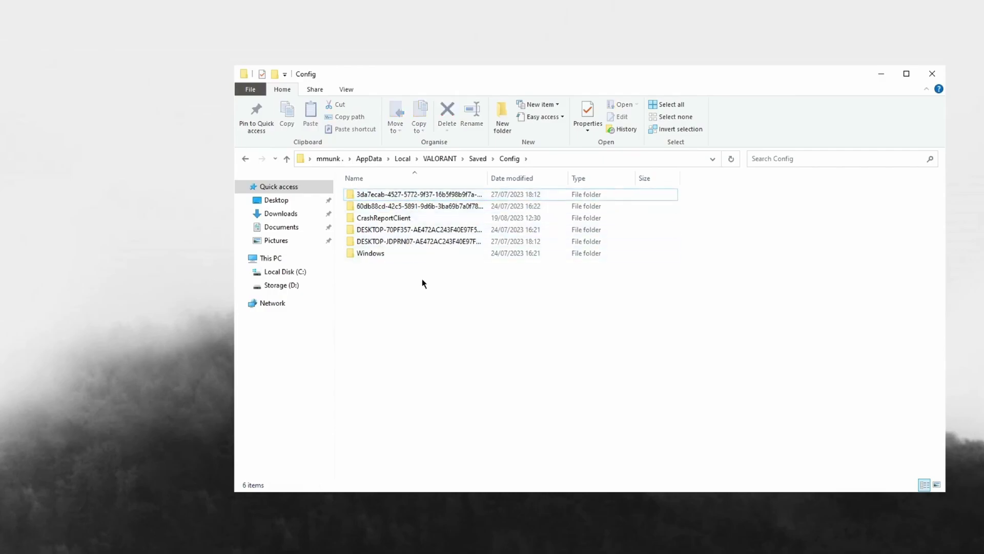
Open RiotLocalMachine.ini in Notepad and select the LastKnownUser id.
{"action": "double_click", "coordinate": [395, 252]}
{"action": "right_click", "coordinate": [398, 197]}
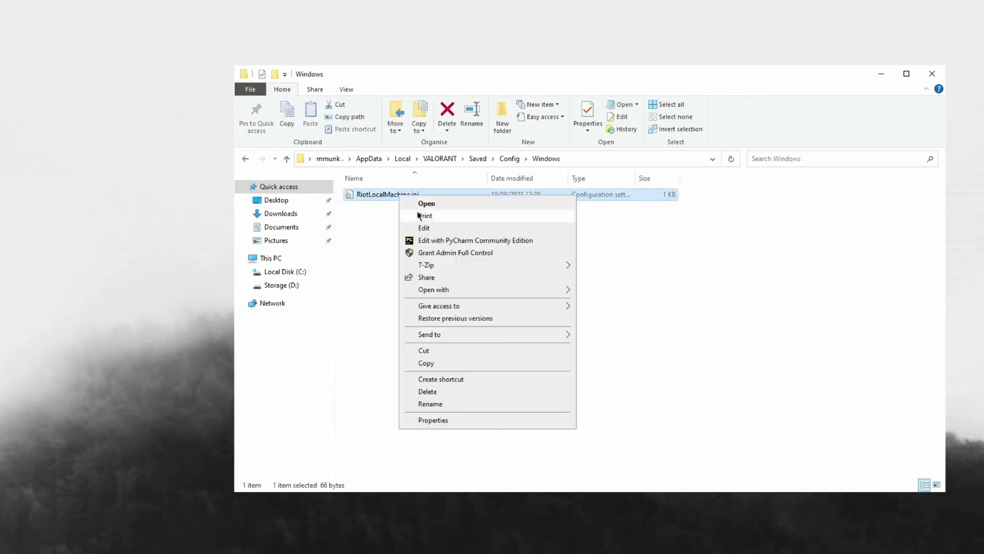
{"action": "left_click", "coordinate": [423, 228]}
{"action": "left_click_drag", "start_coordinate": [346, 84], "coordinate": [409, 80]}
{"action": "left_click_drag", "start_coordinate": [396, 113], "coordinate": [229, 115]}
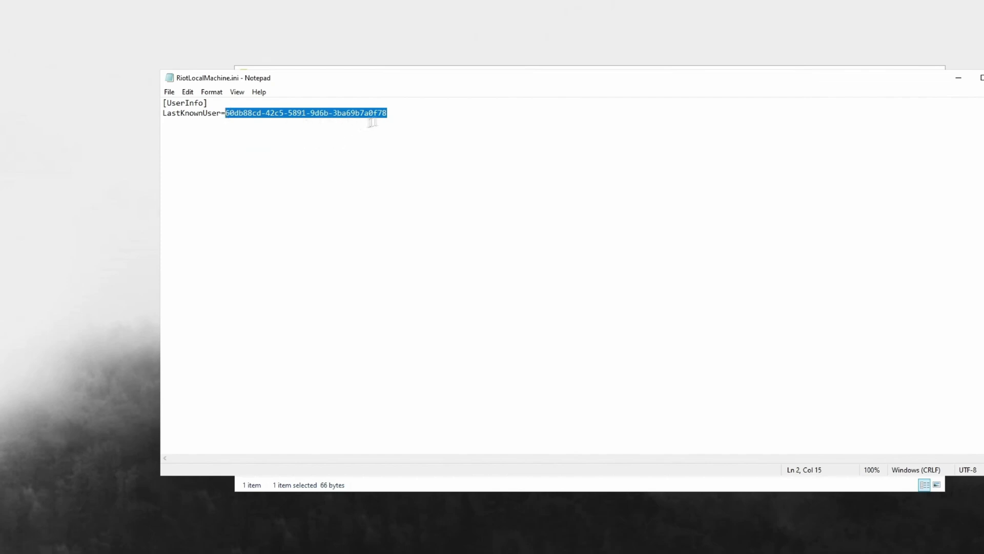
{"action": "key", "text": "Right"}
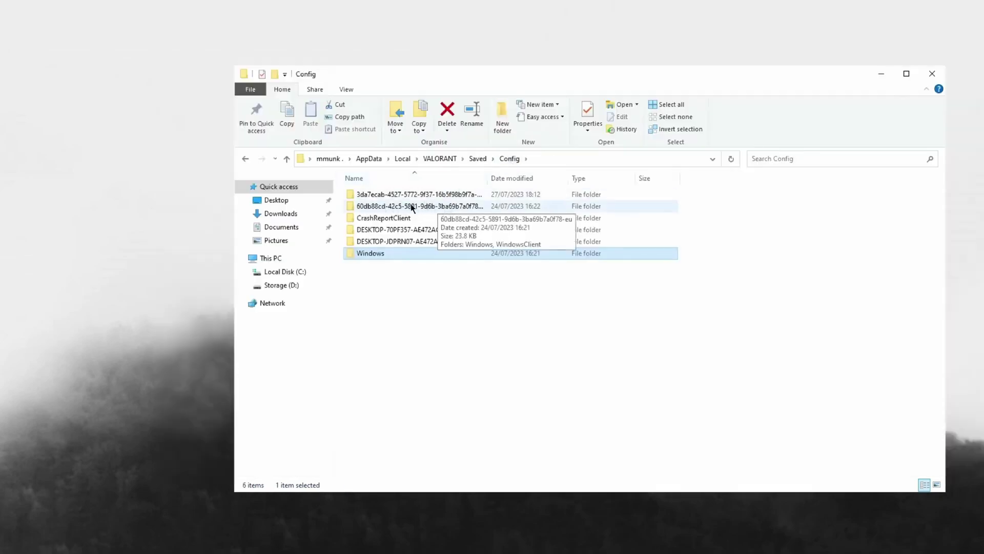
Open the matching user's config folder and its Windows subfolder.
{"action": "double_click", "coordinate": [412, 207]}
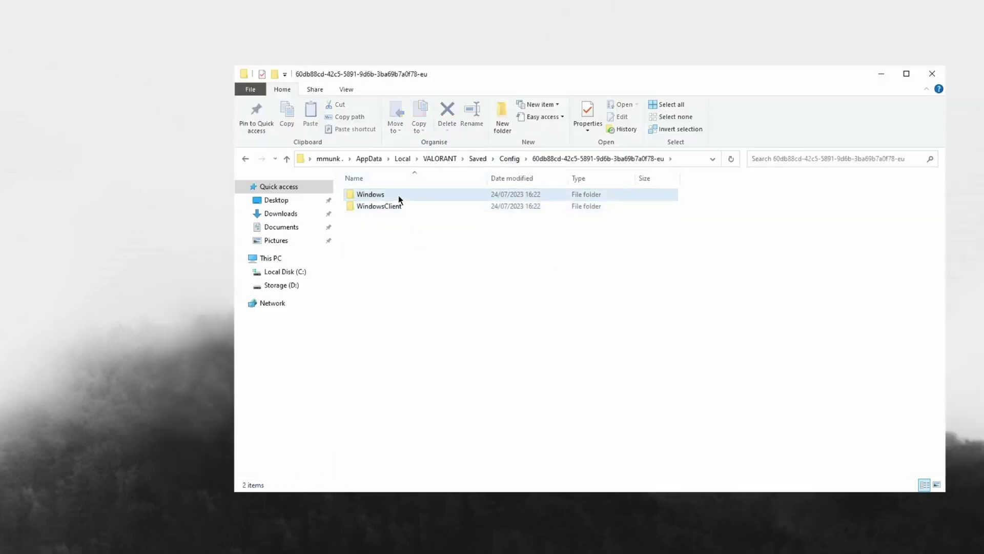
{"action": "double_click", "coordinate": [398, 197]}
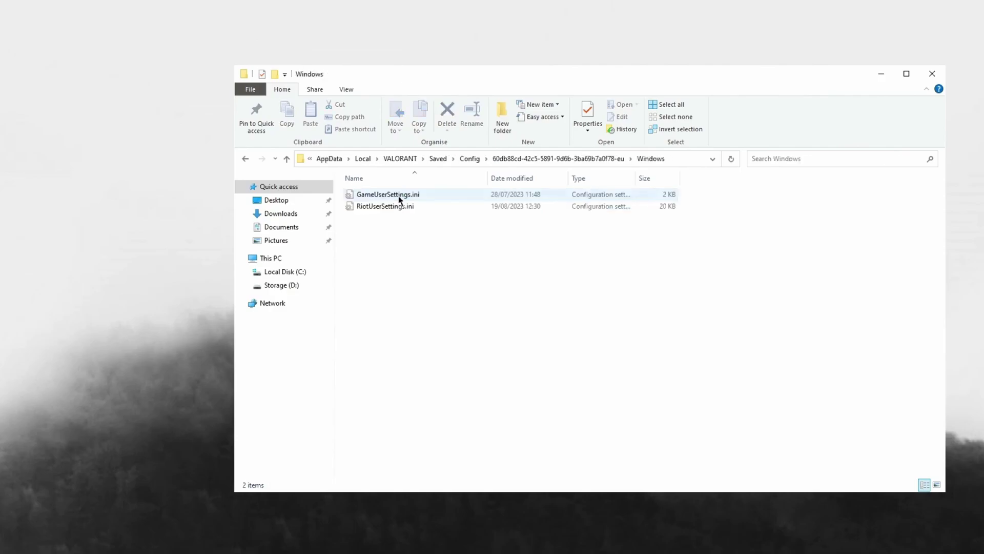
Review GameUserSettings.ini with ResolutionQuality 80, close it and open the file's Properties.
{"action": "double_click", "coordinate": [433, 197]}
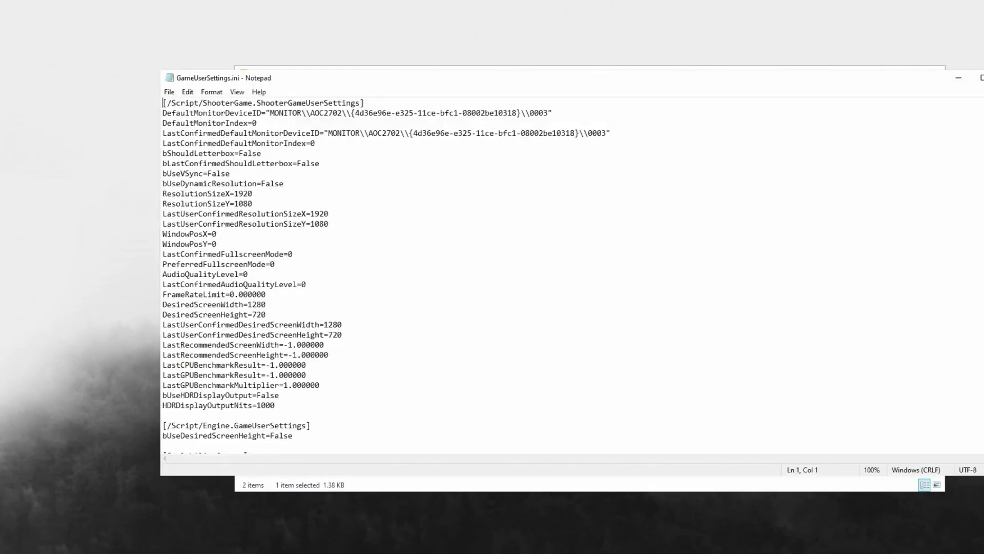
{"action": "scroll", "coordinate": [317, 359], "scroll_direction": "down", "scroll_amount": 2}
{"action": "scroll", "coordinate": [317, 360], "scroll_direction": "down", "scroll_amount": 3}
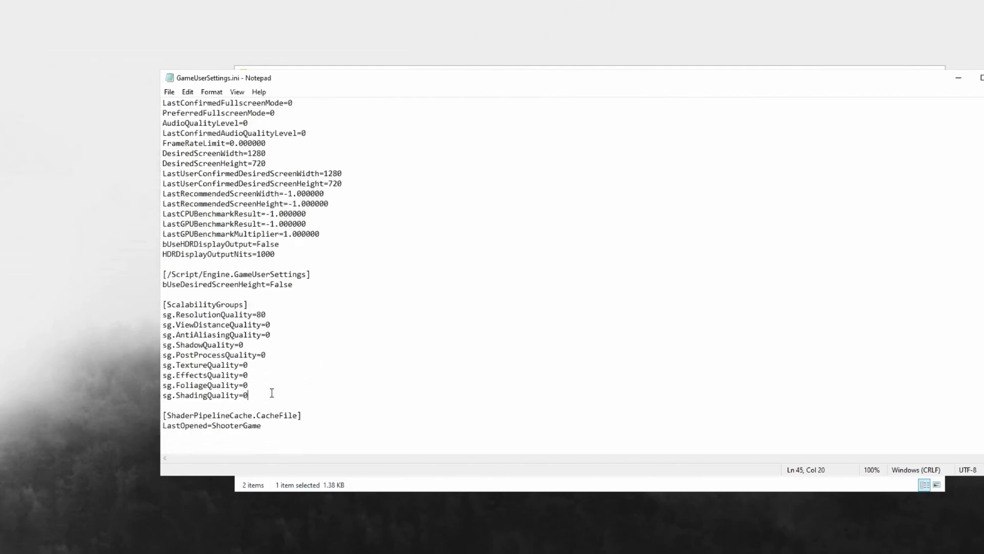
{"action": "double_click", "coordinate": [269, 314]}
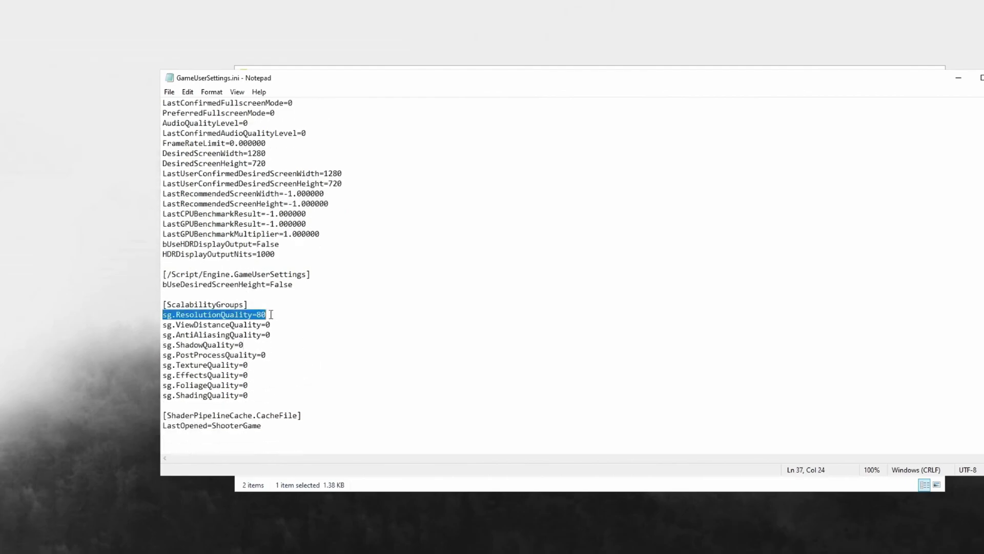
{"action": "left_click", "coordinate": [264, 315]}
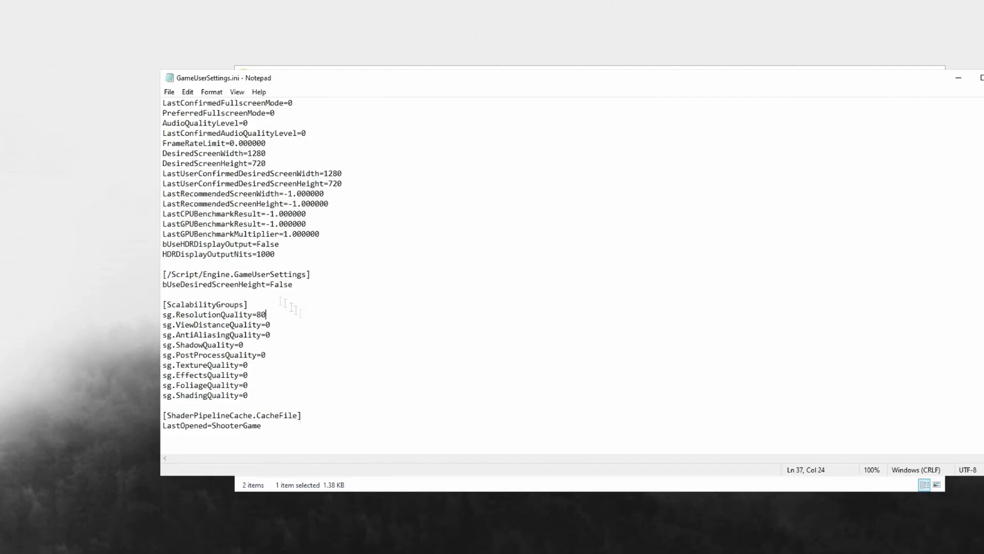
{"action": "left_click_drag", "start_coordinate": [270, 311], "coordinate": [146, 320]}
{"action": "right_click", "coordinate": [423, 195]}
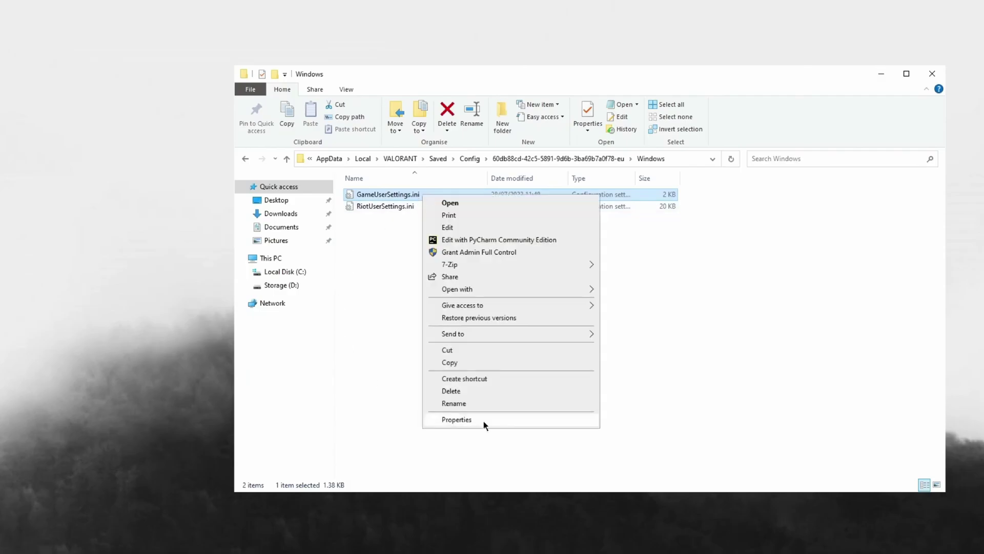
{"action": "left_click", "coordinate": [480, 420]}
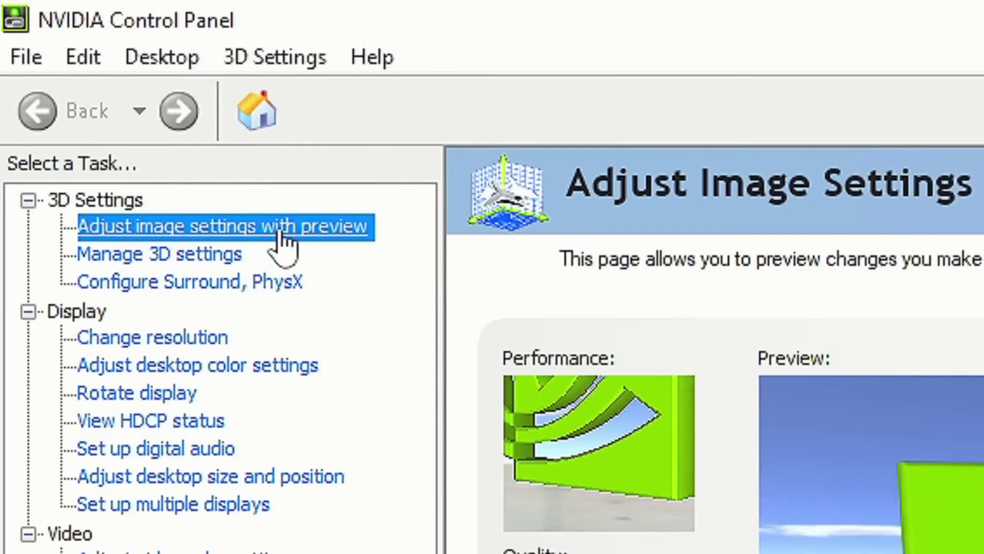
Set global Image Scaling to On (GPU Scaling & Sharpening) with the overlay indicator enabled.
{"action": "left_click", "coordinate": [282, 229]}
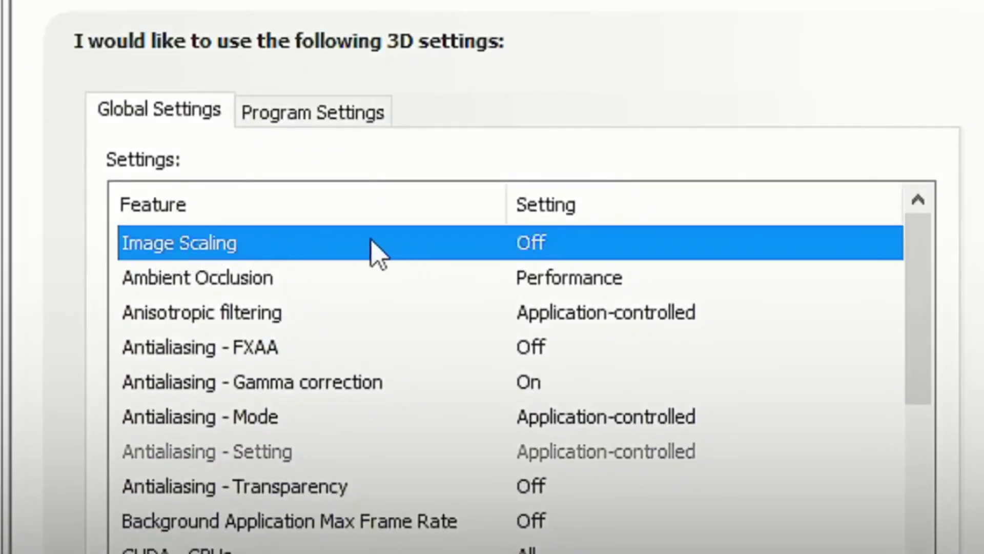
{"action": "left_click", "coordinate": [372, 243]}
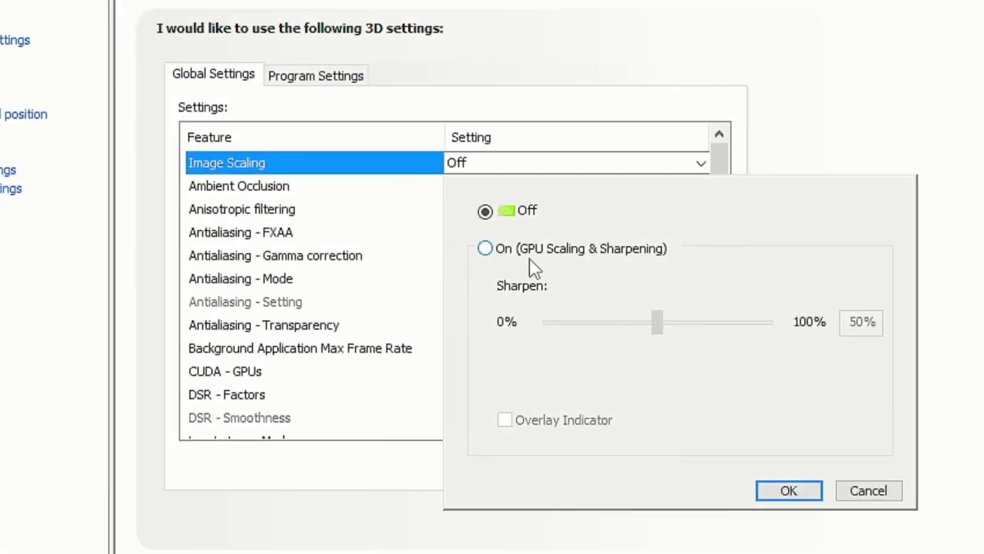
{"action": "left_click", "coordinate": [504, 250]}
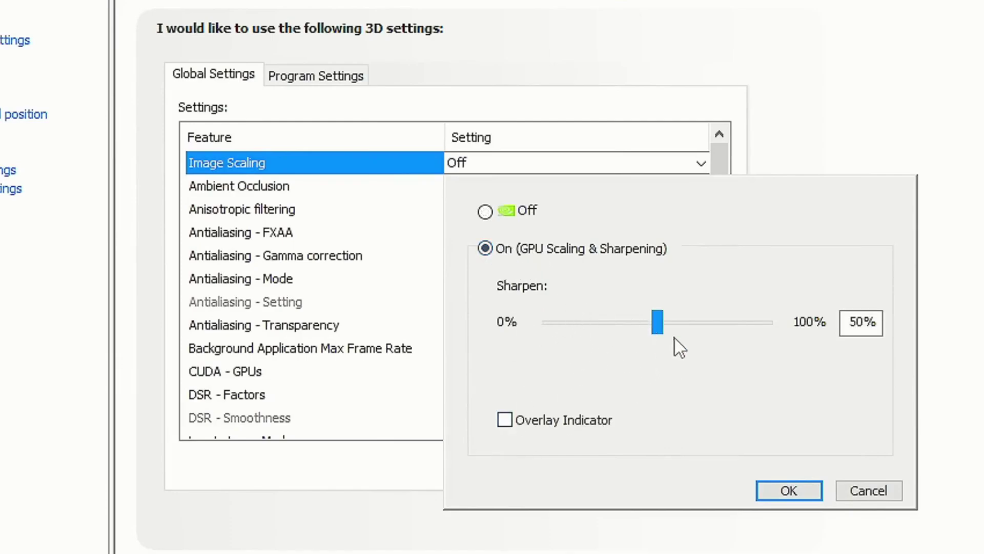
{"action": "left_click", "coordinate": [505, 421]}
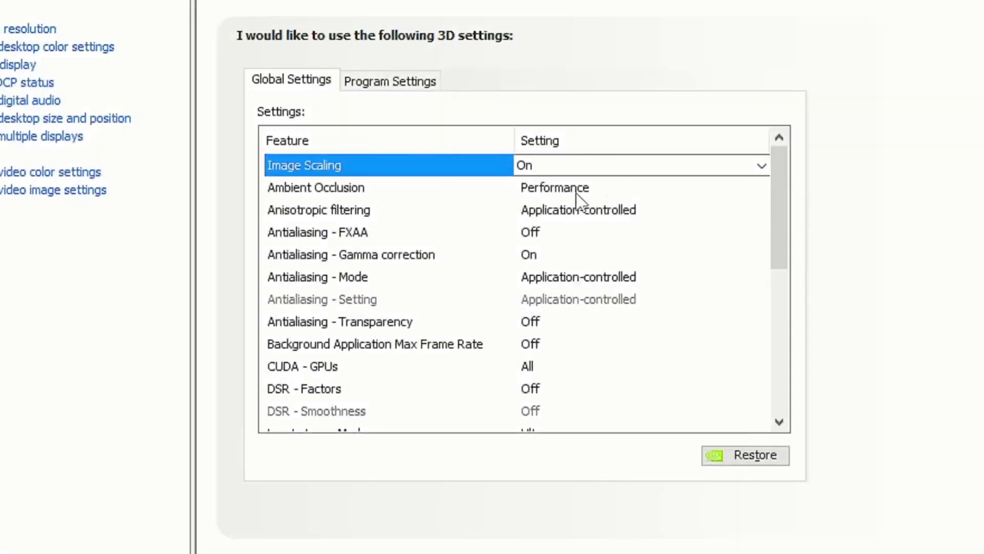
{"action": "left_click", "coordinate": [607, 194]}
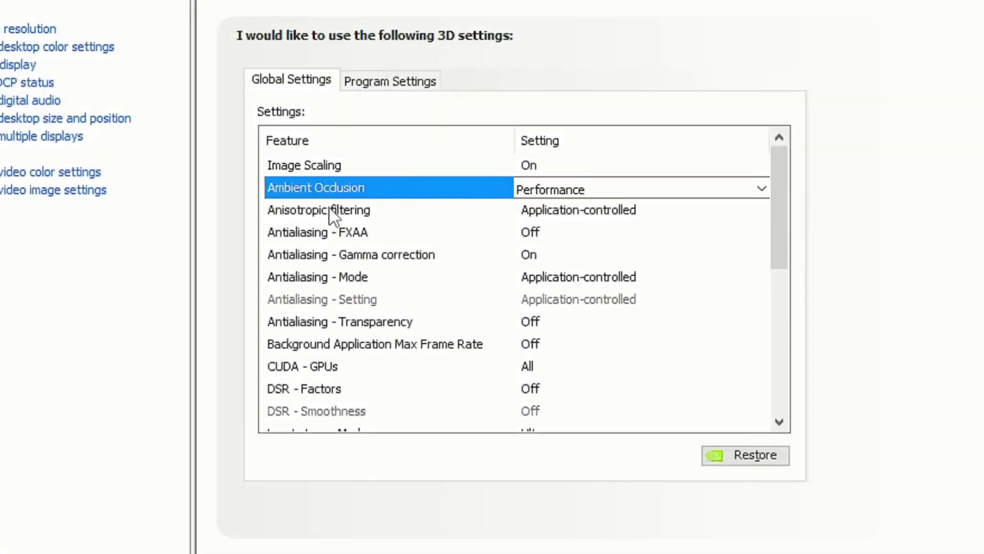
{"action": "left_click", "coordinate": [415, 213]}
{"action": "left_click", "coordinate": [608, 215]}
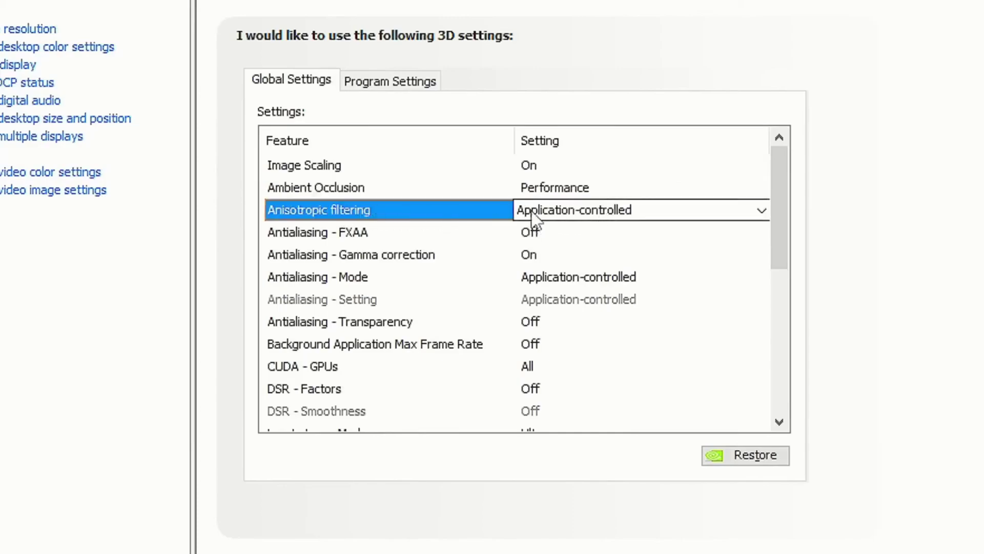
{"action": "left_click", "coordinate": [396, 240]}
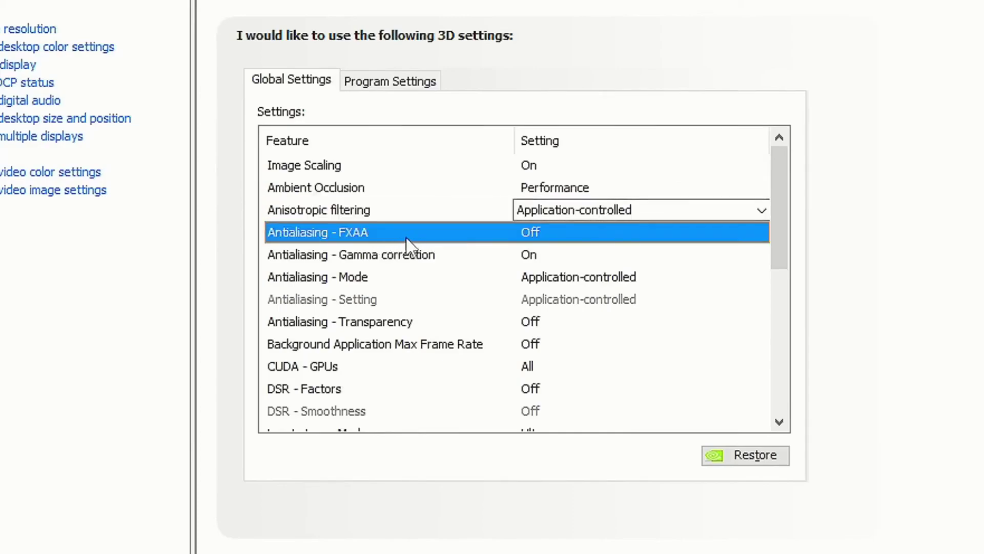
{"action": "left_click", "coordinate": [558, 234]}
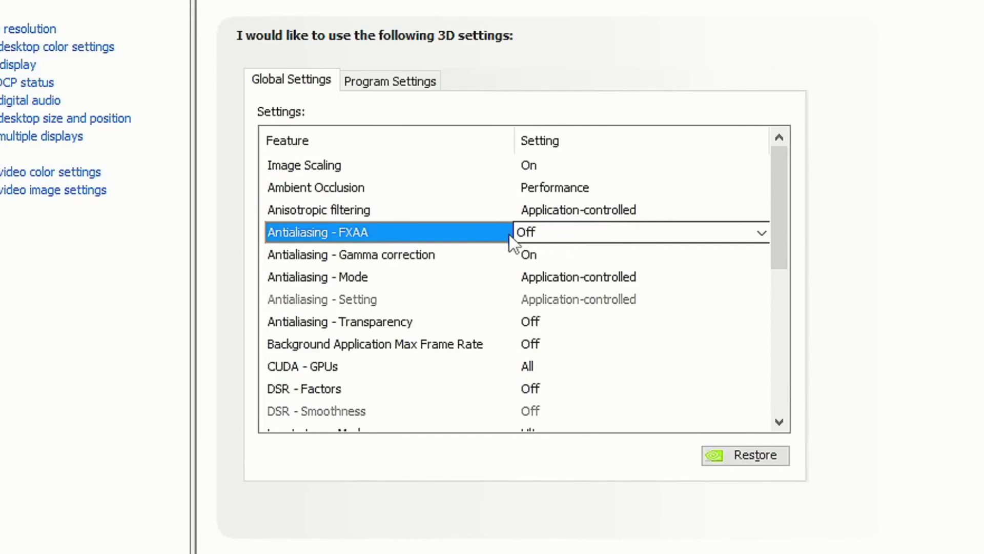
{"action": "left_click", "coordinate": [450, 256]}
{"action": "left_click", "coordinate": [542, 254]}
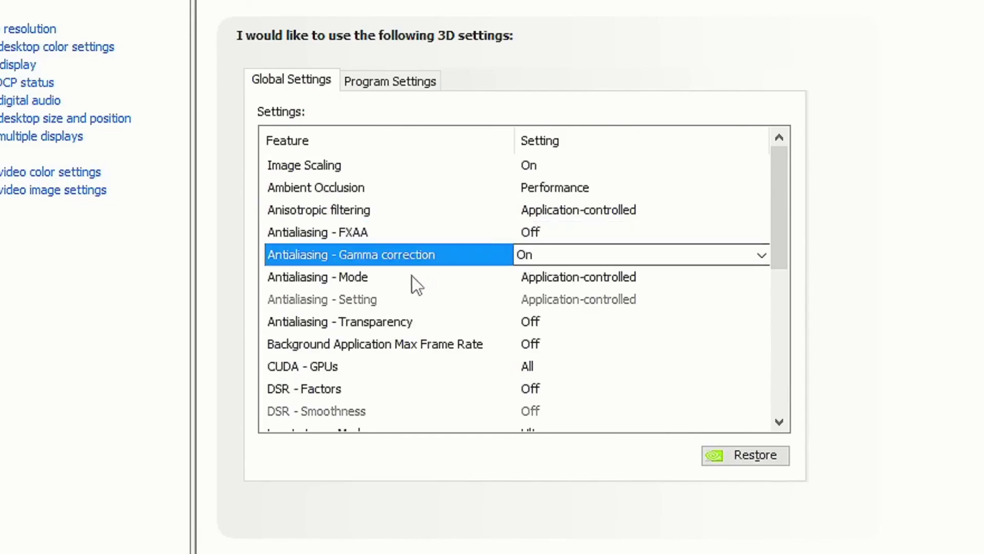
{"action": "left_click", "coordinate": [555, 279]}
{"action": "left_click", "coordinate": [561, 277]}
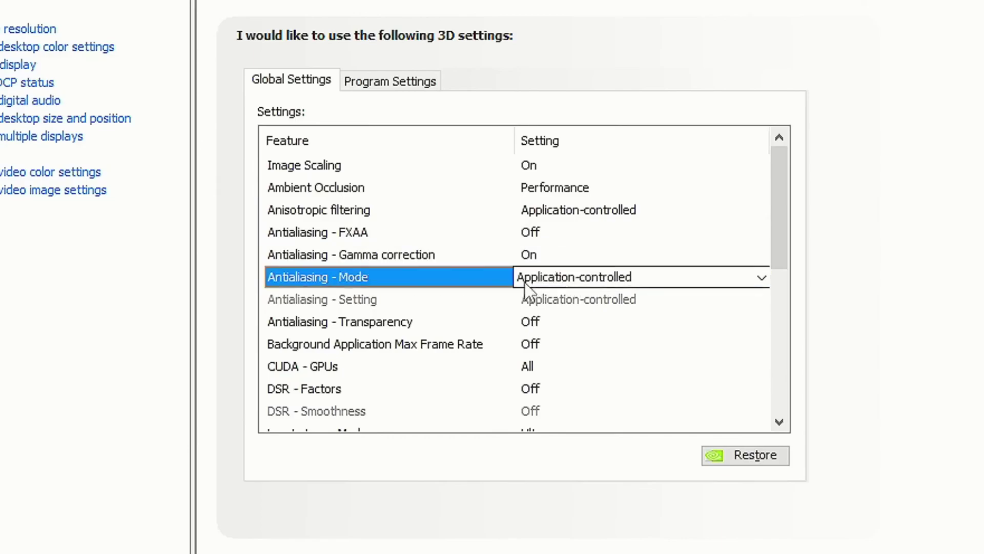
{"action": "left_click", "coordinate": [547, 322]}
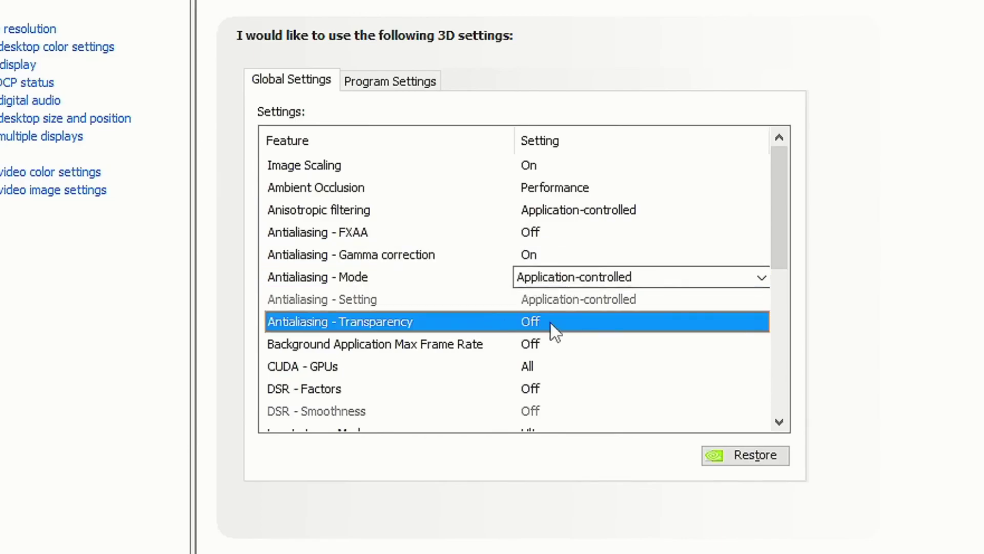
{"action": "left_click", "coordinate": [478, 343]}
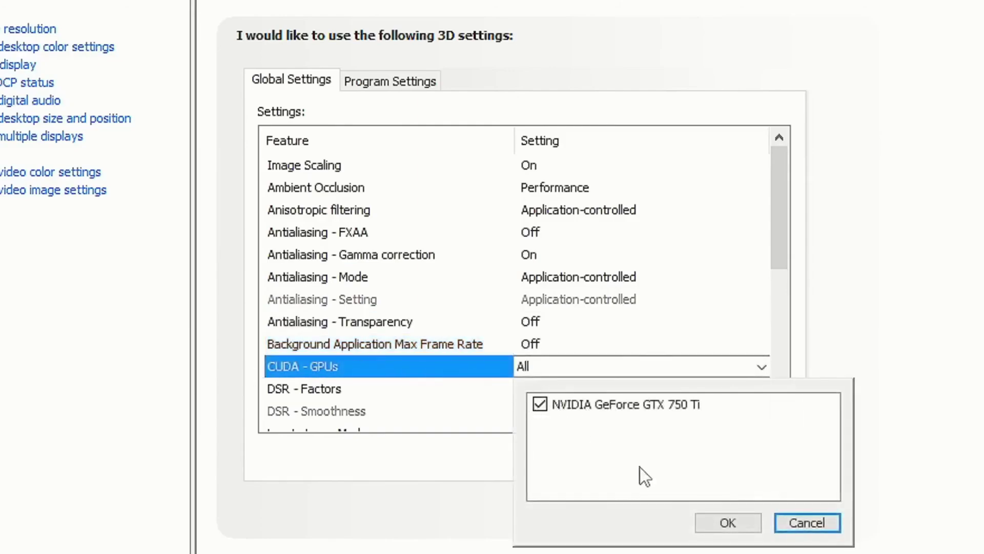
{"action": "scroll", "coordinate": [352, 230], "scroll_direction": "down", "scroll_amount": 3}
Review DSR factors and set the game's Max Frame Rate cap on at 58 FPS.
{"action": "left_click", "coordinate": [352, 190]}
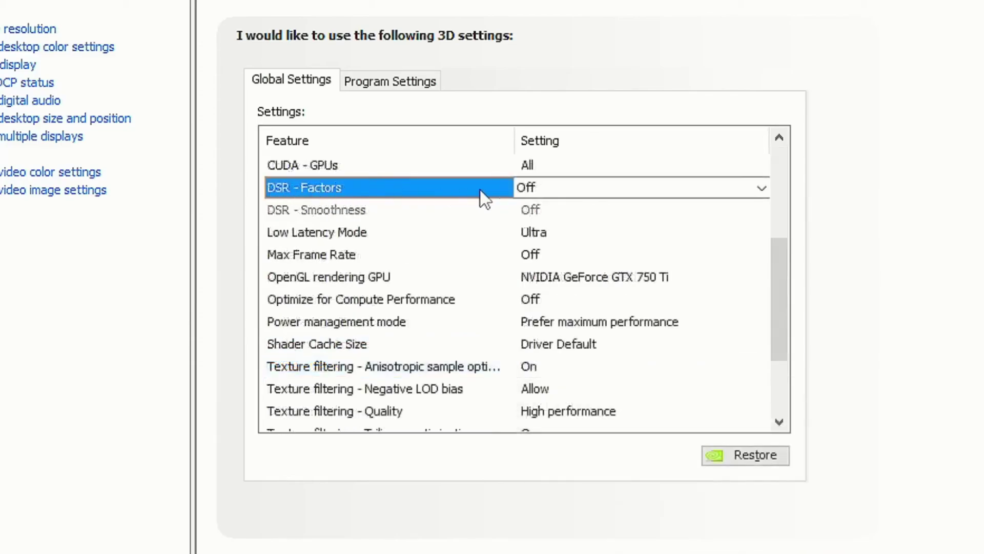
{"action": "left_click", "coordinate": [527, 191]}
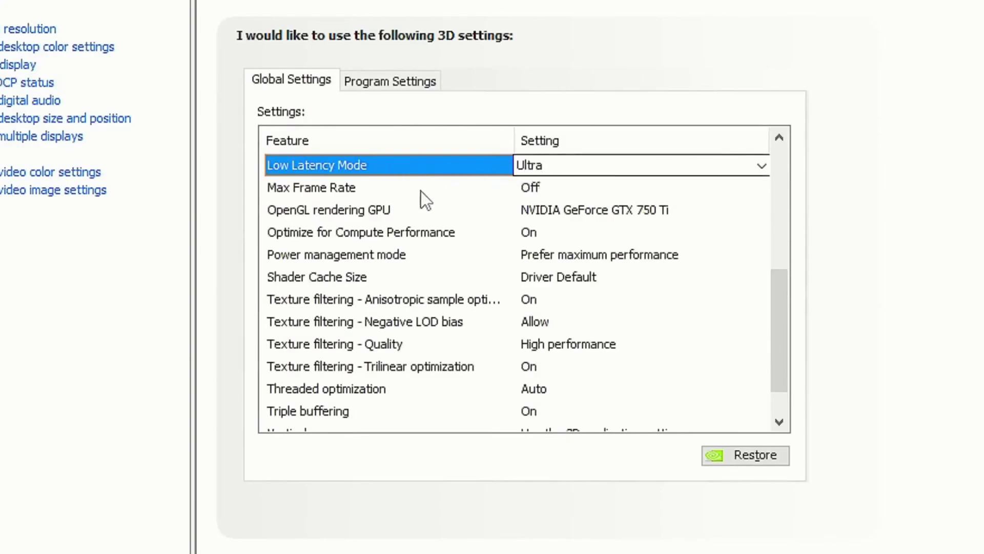
{"action": "left_click", "coordinate": [370, 186]}
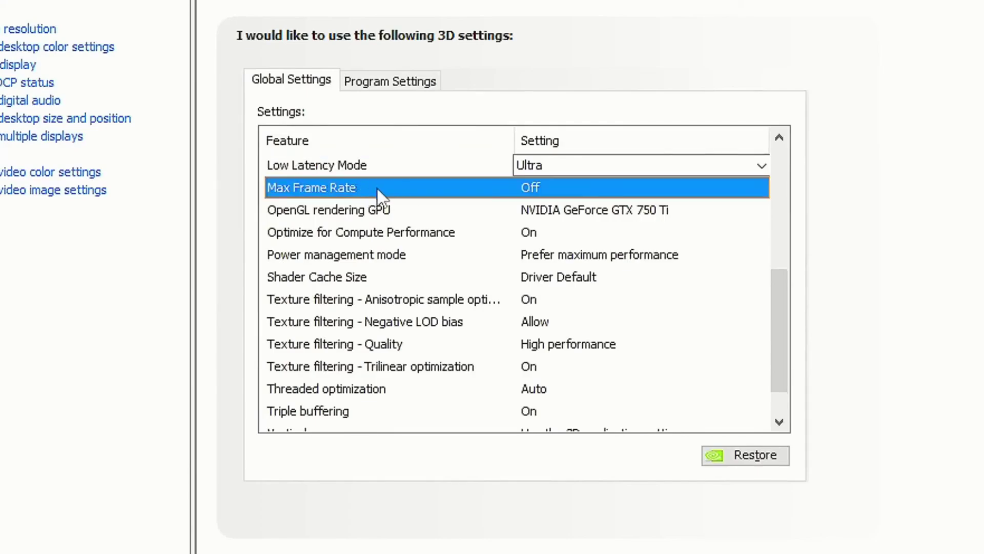
{"action": "left_click", "coordinate": [522, 191]}
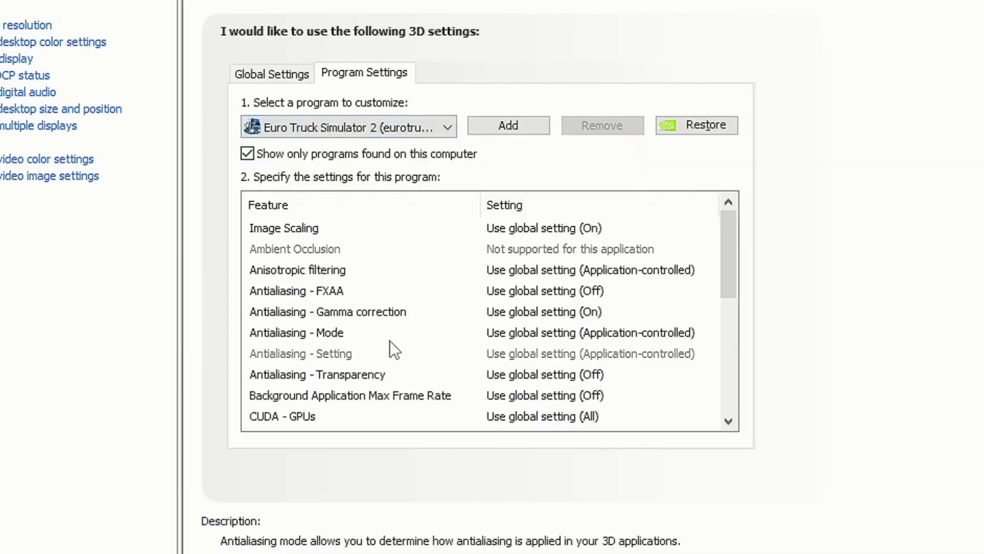
{"action": "scroll", "coordinate": [728, 249], "scroll_direction": "down", "scroll_amount": 3}
{"action": "left_click", "coordinate": [396, 290]}
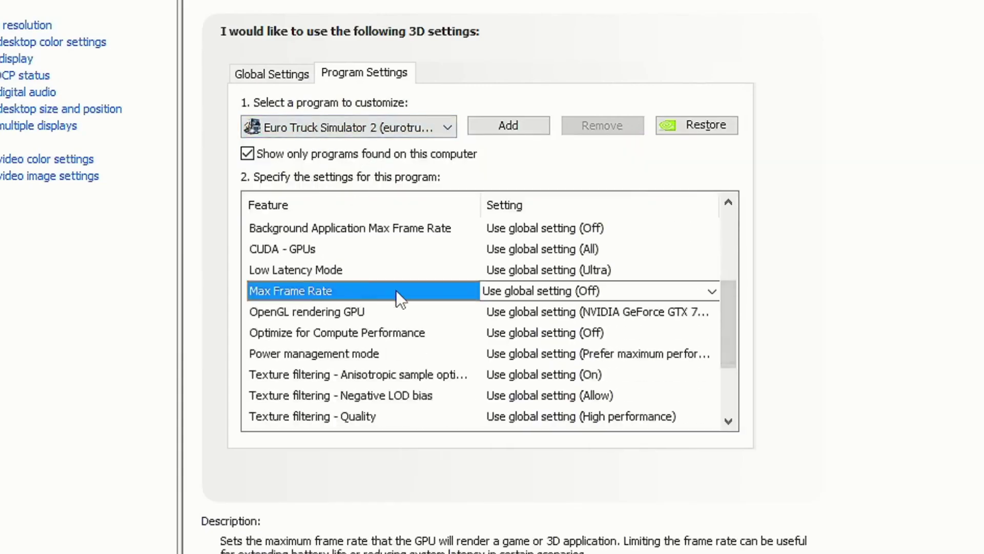
{"action": "left_click", "coordinate": [547, 295]}
{"action": "left_click", "coordinate": [531, 400]}
{"action": "left_click", "coordinate": [774, 510]}
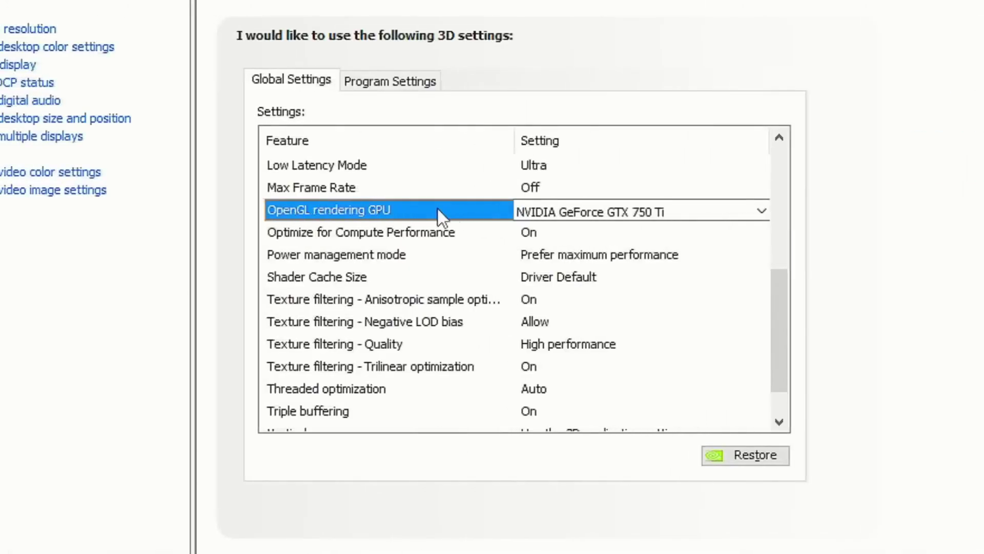
Keep GTX 750 Ti as OpenGL renderer and review power mode, shader cache and texture filtering rows.
{"action": "left_click", "coordinate": [550, 212]}
{"action": "left_click", "coordinate": [549, 245]}
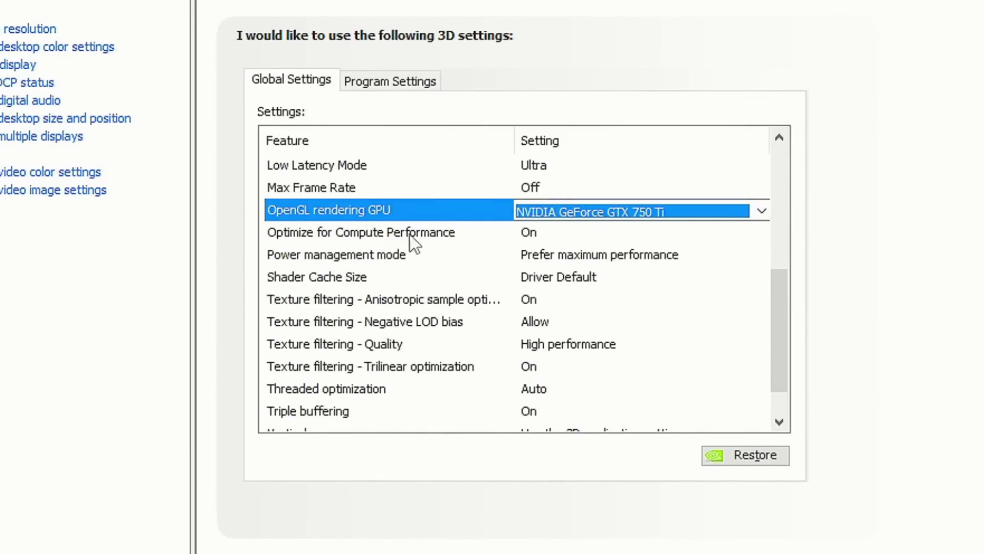
{"action": "left_click", "coordinate": [550, 229]}
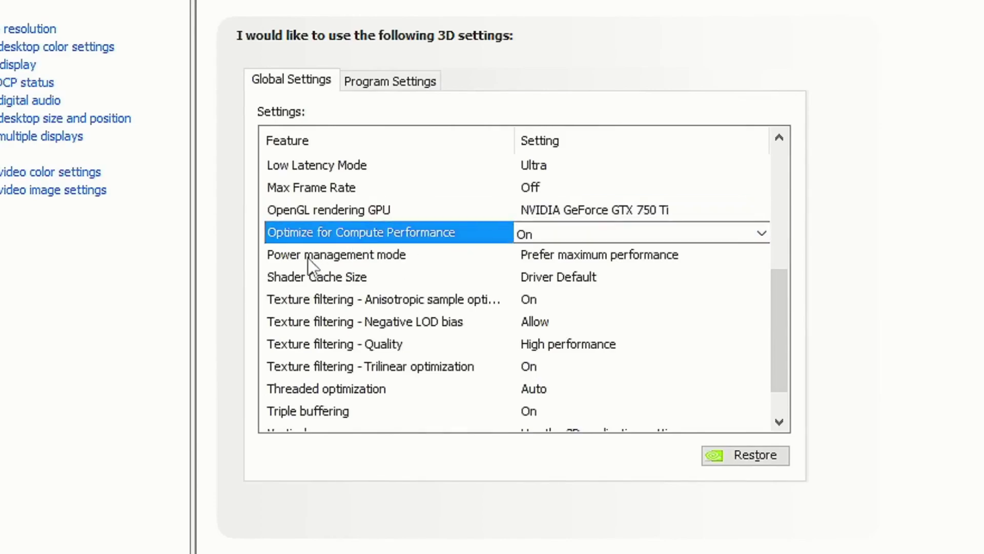
{"action": "left_click", "coordinate": [572, 255]}
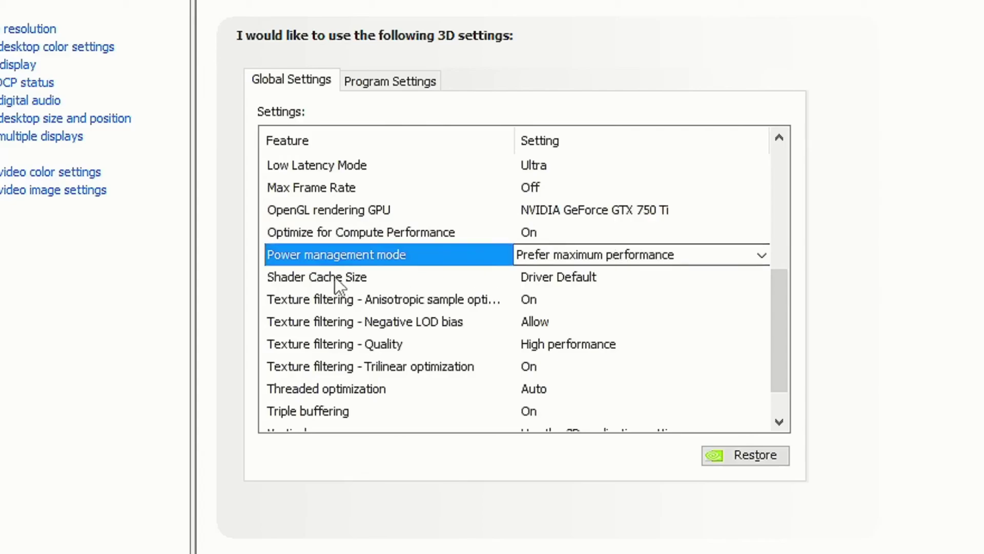
{"action": "left_click", "coordinate": [577, 278]}
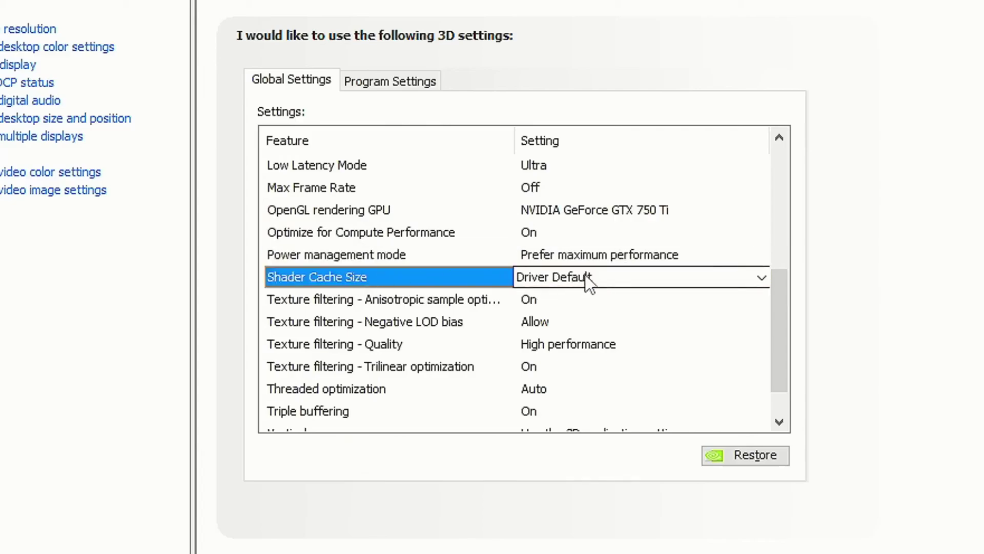
{"action": "left_click", "coordinate": [475, 304]}
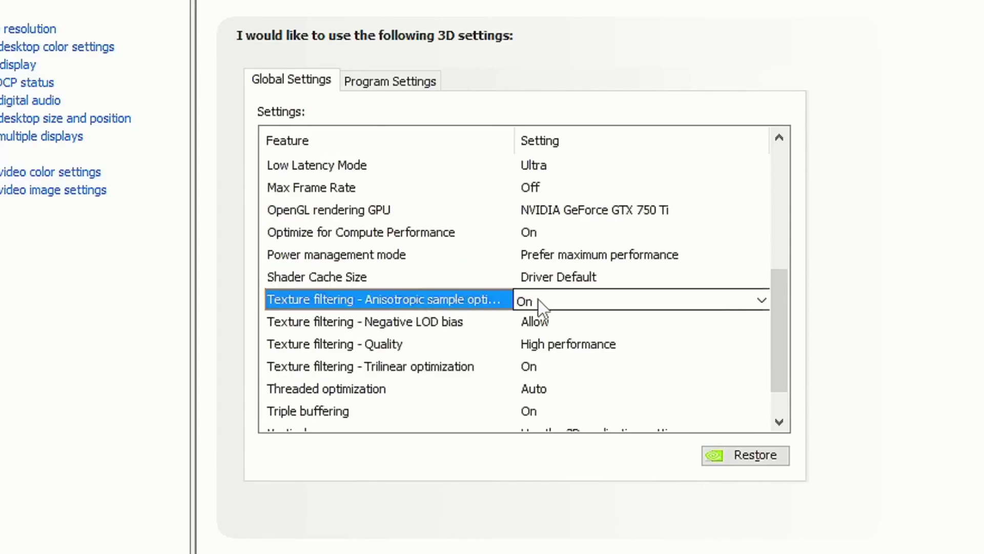
{"action": "left_click", "coordinate": [415, 318]}
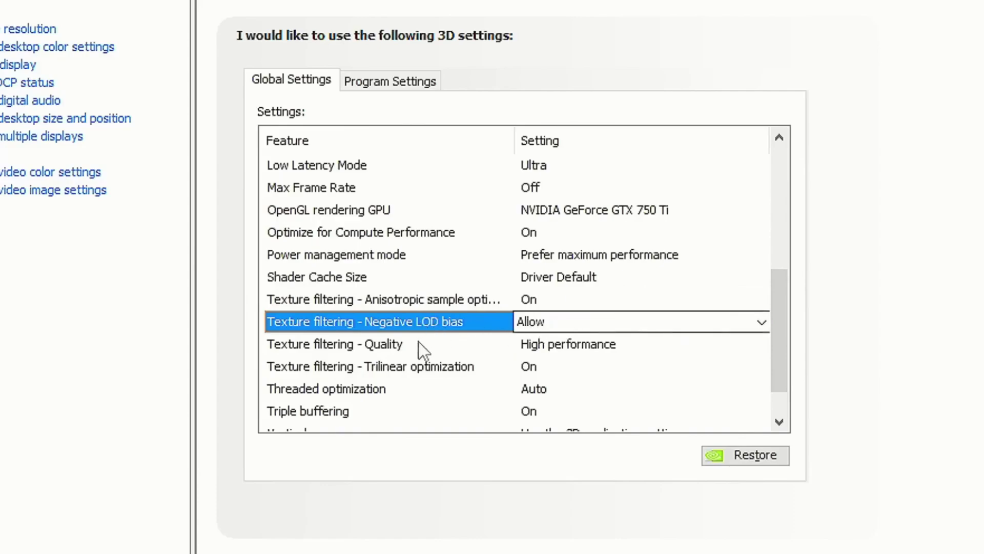
{"action": "left_click", "coordinate": [447, 345]}
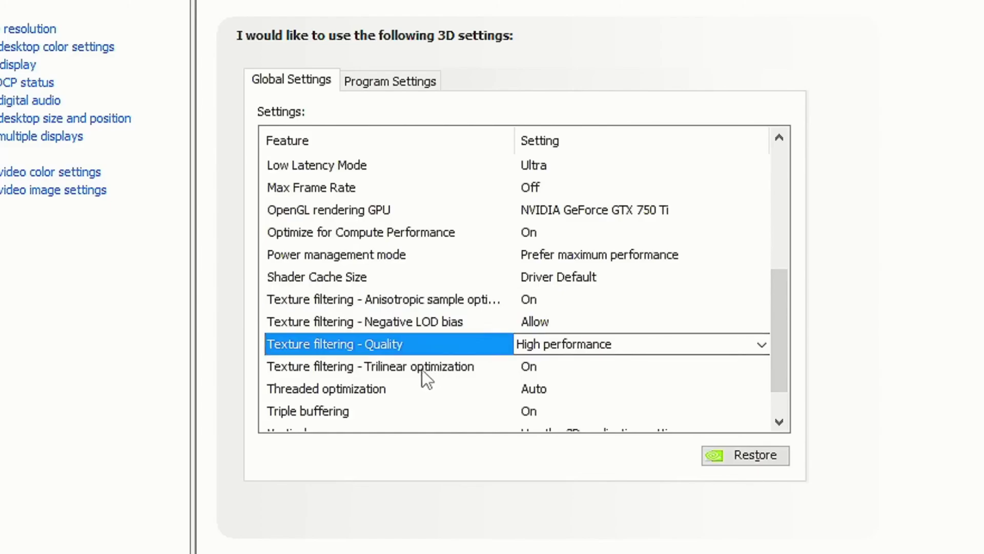
{"action": "left_click", "coordinate": [550, 371]}
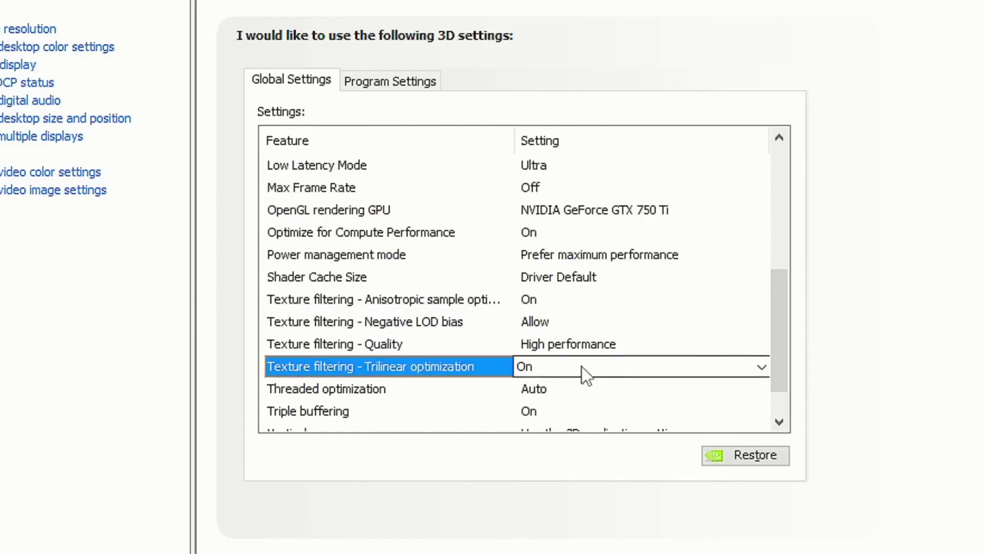
{"action": "scroll", "coordinate": [784, 331], "scroll_direction": "down", "scroll_amount": 1}
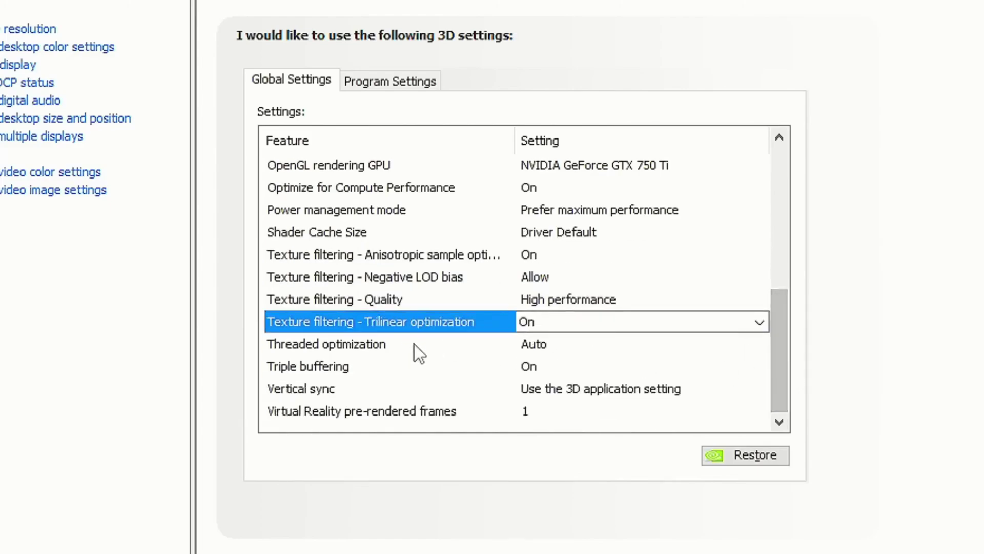
Review Threaded optimization, Triple buffering, Vertical sync and VR pre-rendered frames values.
{"action": "left_click", "coordinate": [551, 347]}
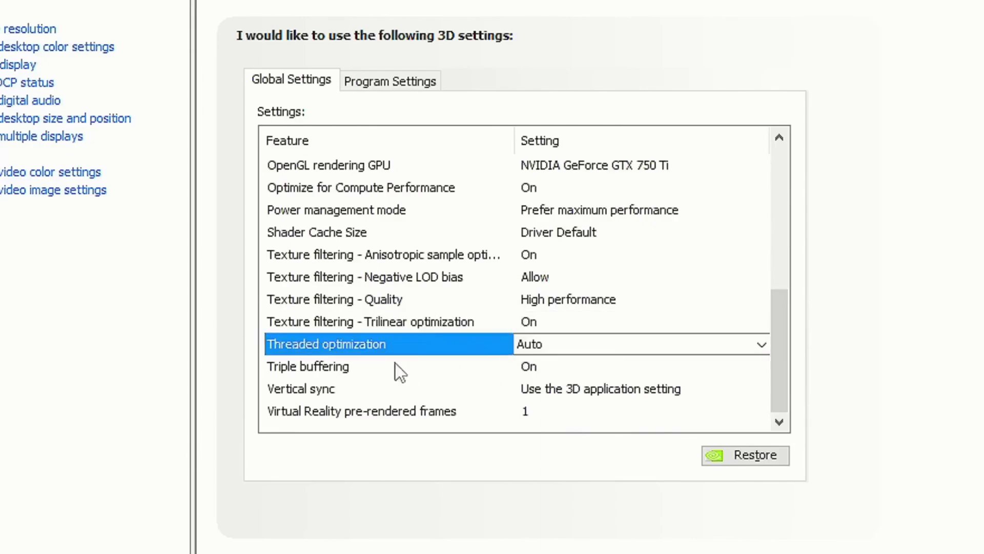
{"action": "left_click", "coordinate": [368, 366]}
{"action": "left_click", "coordinate": [546, 369]}
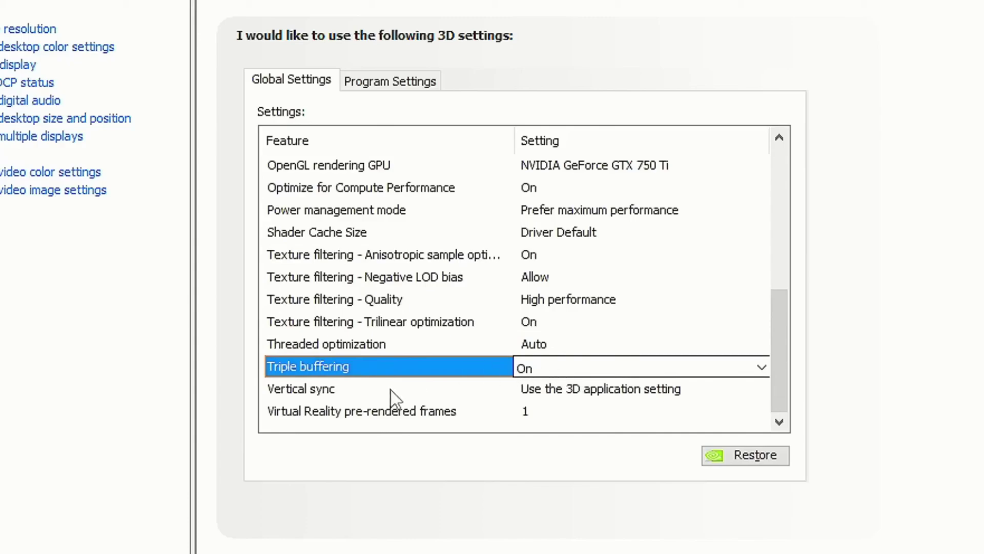
{"action": "left_click", "coordinate": [561, 388]}
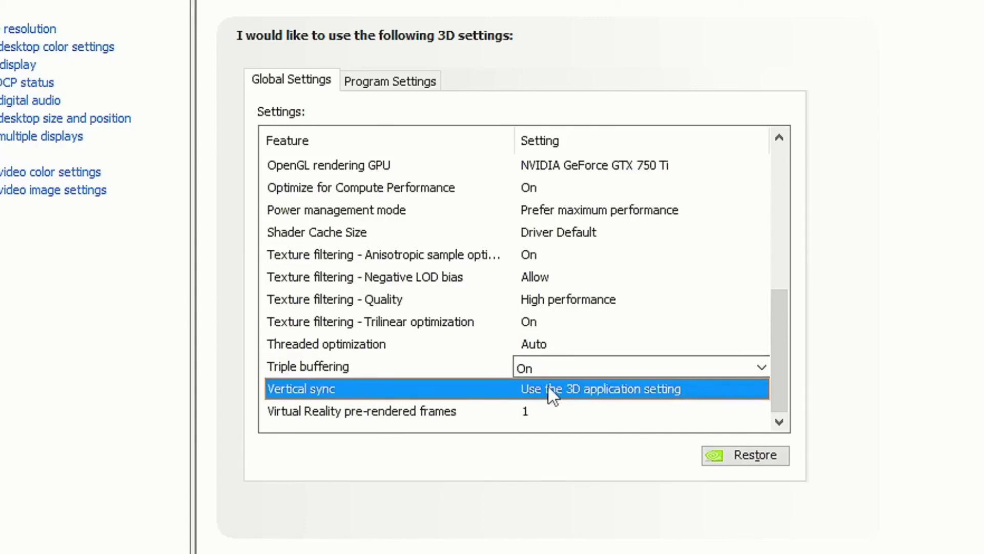
{"action": "left_click", "coordinate": [551, 387]}
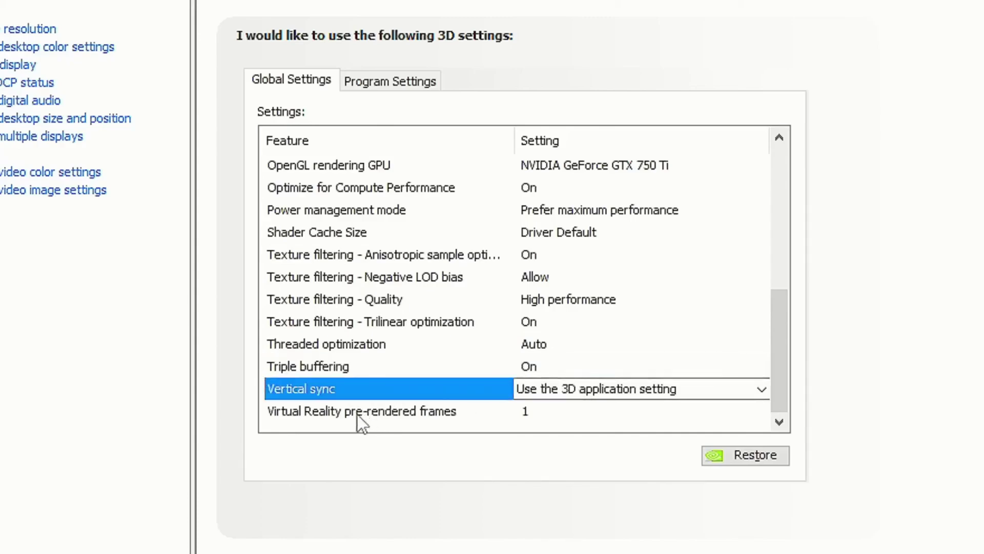
{"action": "left_click", "coordinate": [447, 411]}
{"action": "left_click", "coordinate": [547, 416]}
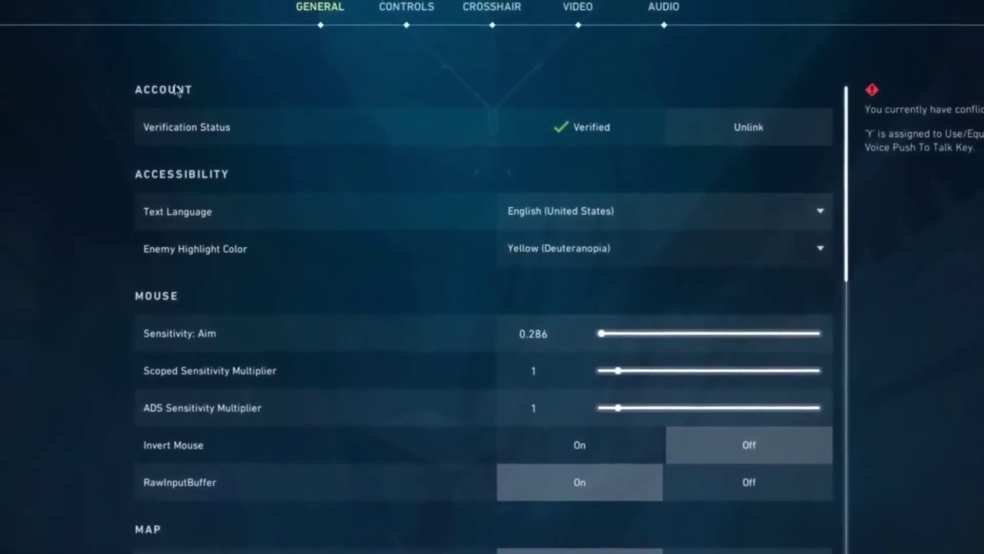
{"action": "scroll", "coordinate": [167, 398], "scroll_direction": "down", "scroll_amount": 2}
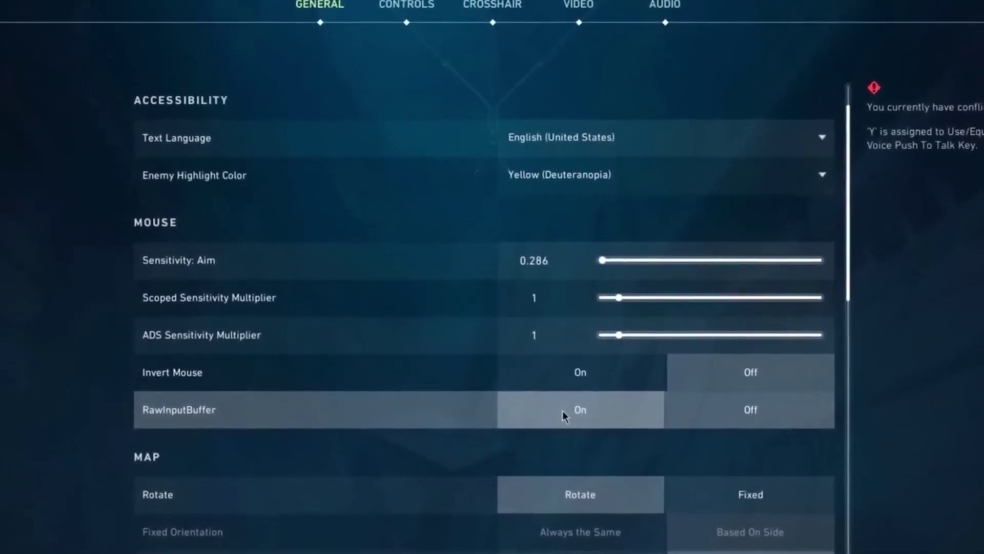
{"action": "scroll", "coordinate": [584, 431], "scroll_direction": "up", "scroll_amount": 2}
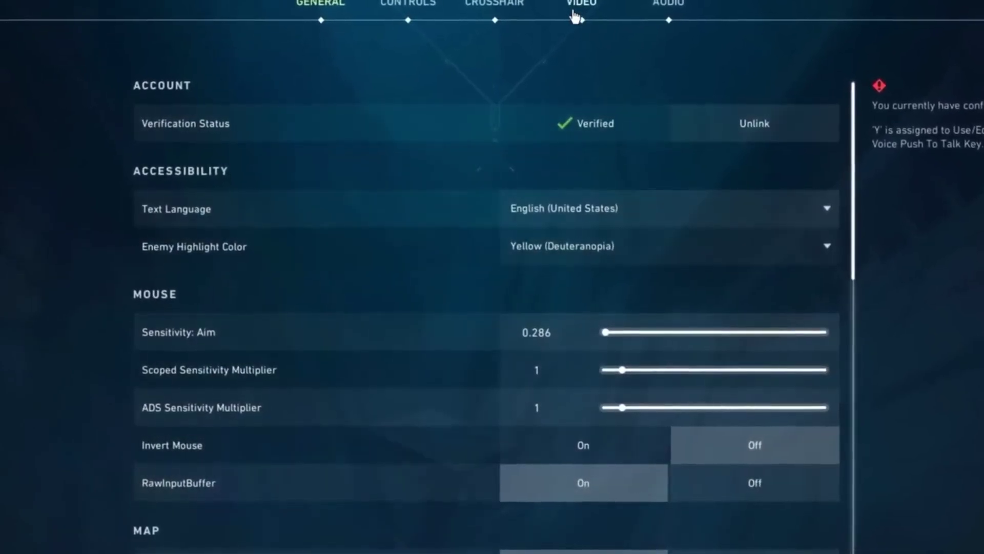
Switch to VALORANT's Video settings page with Display Mode and FPS limit options.
{"action": "left_click", "coordinate": [573, 16]}
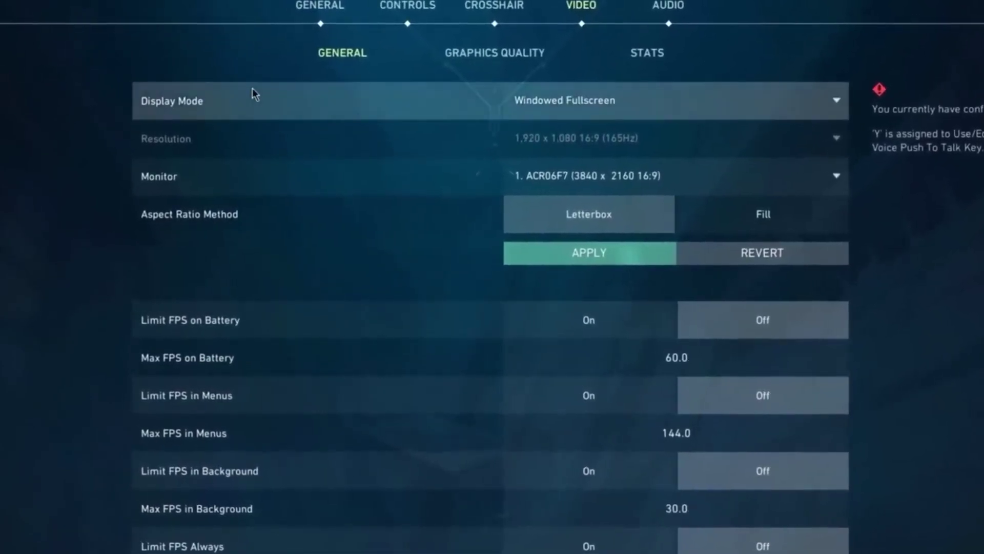
{"action": "left_click", "coordinate": [588, 115]}
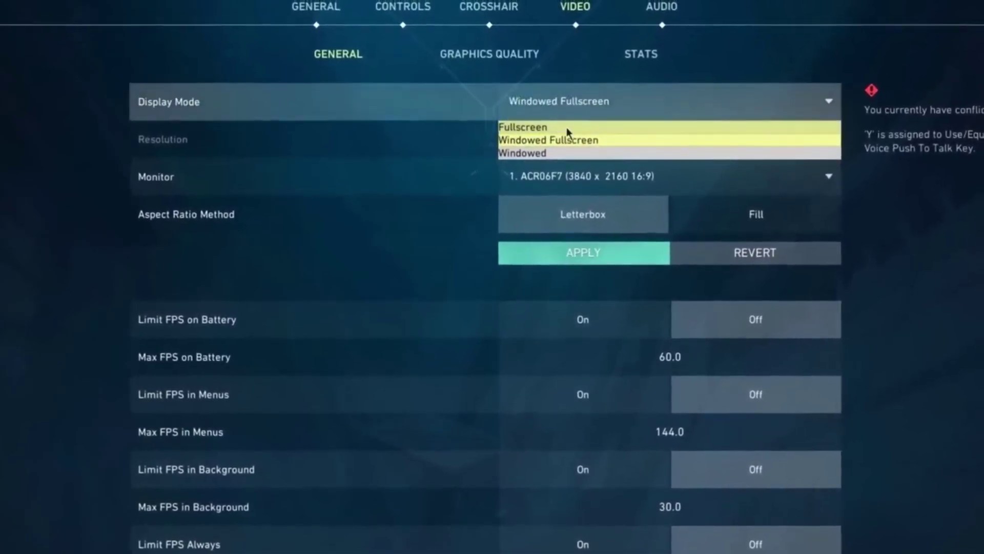
{"action": "left_click", "coordinate": [565, 124]}
{"action": "left_click", "coordinate": [590, 226]}
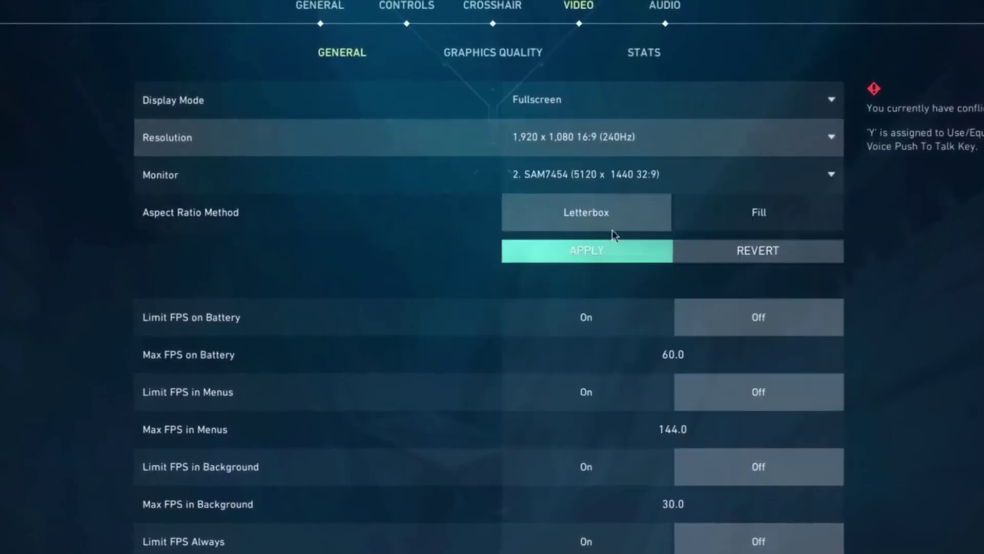
{"action": "left_click", "coordinate": [577, 253]}
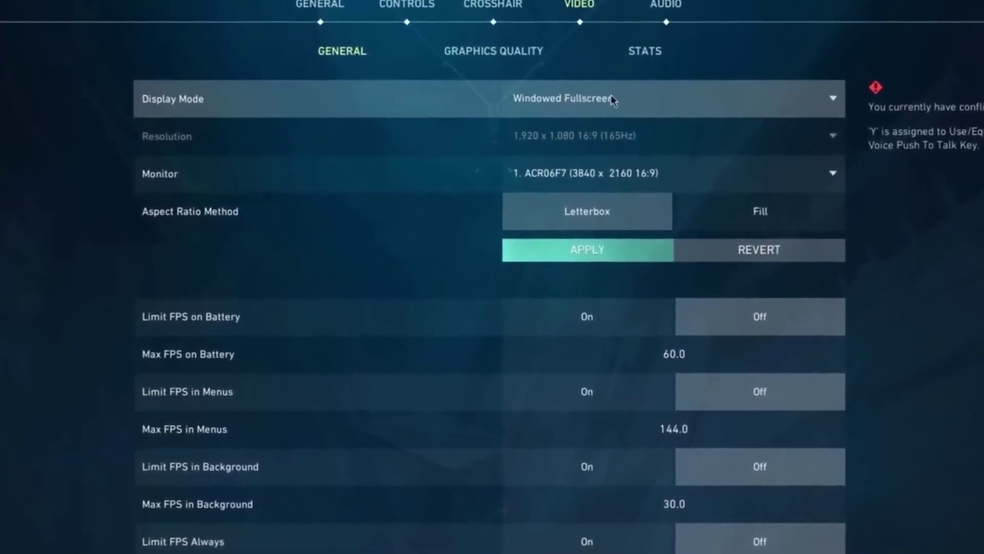
{"action": "left_click", "coordinate": [573, 100]}
{"action": "left_click", "coordinate": [523, 96]}
{"action": "left_click", "coordinate": [588, 165]}
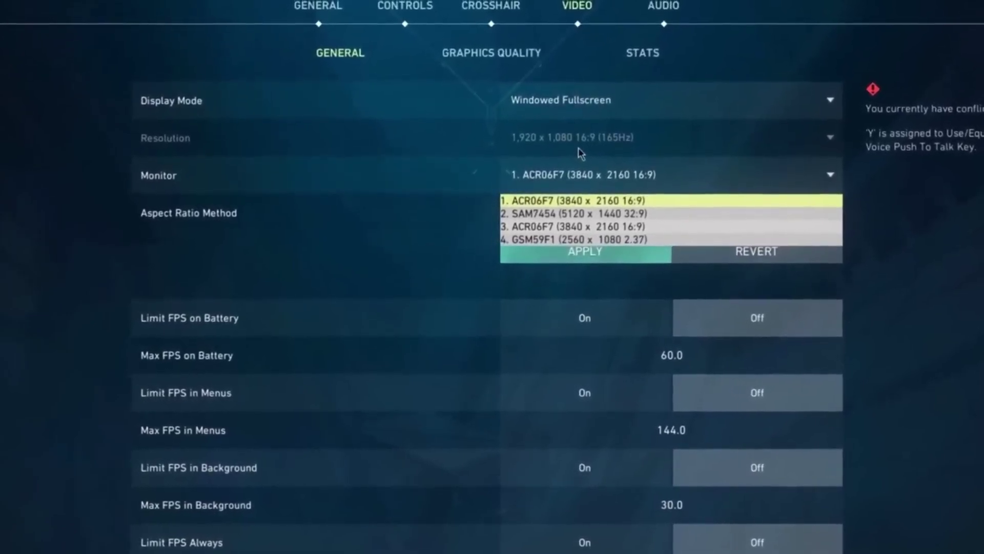
{"action": "left_click", "coordinate": [569, 169]}
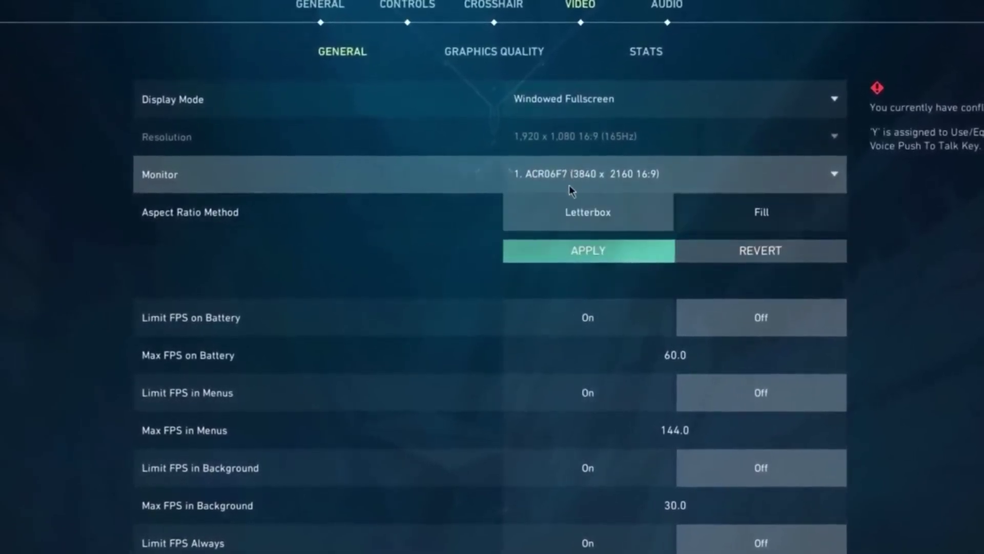
Turn Multithreaded Rendering on and set Anisotropic Filtering to 4x.
{"action": "left_click", "coordinate": [589, 104]}
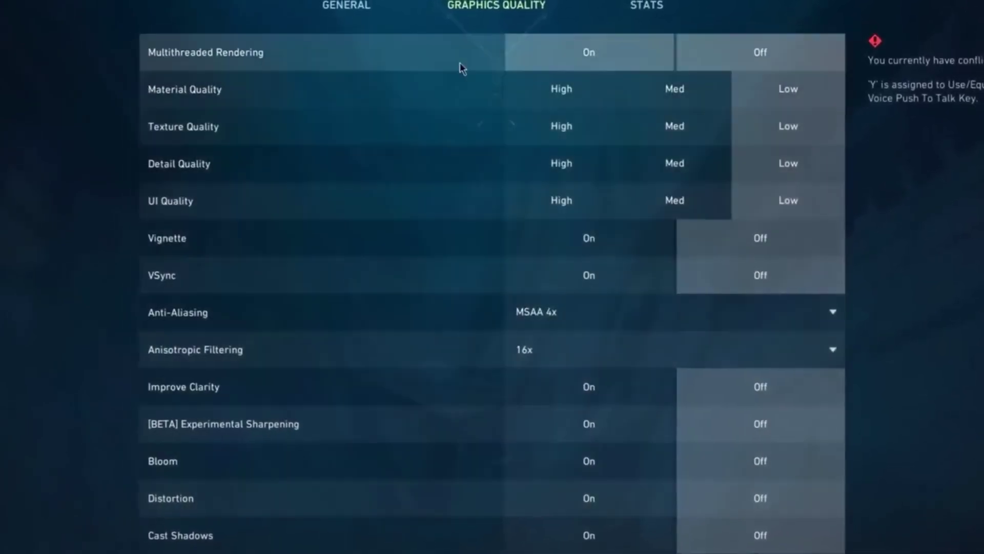
{"action": "left_click", "coordinate": [538, 45]}
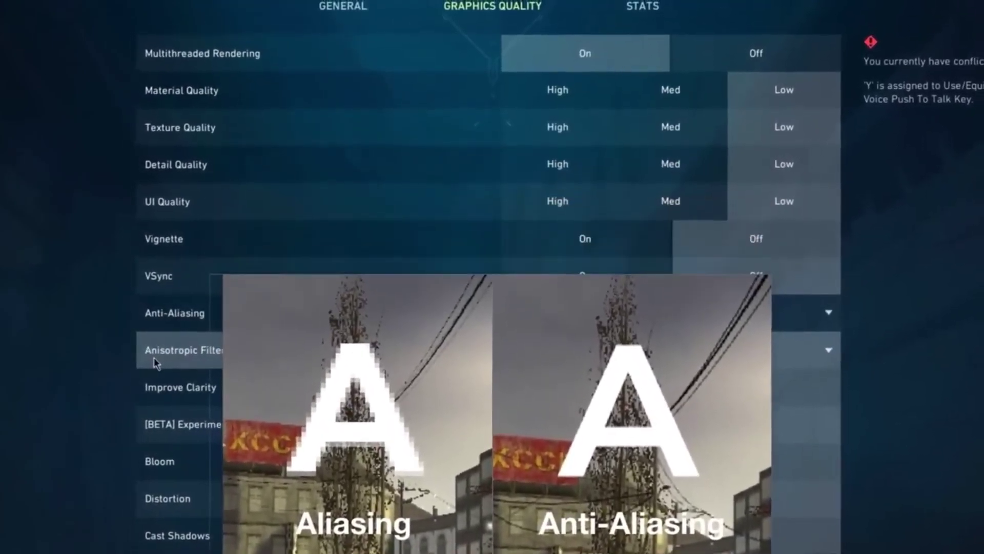
{"action": "left_click", "coordinate": [592, 353]}
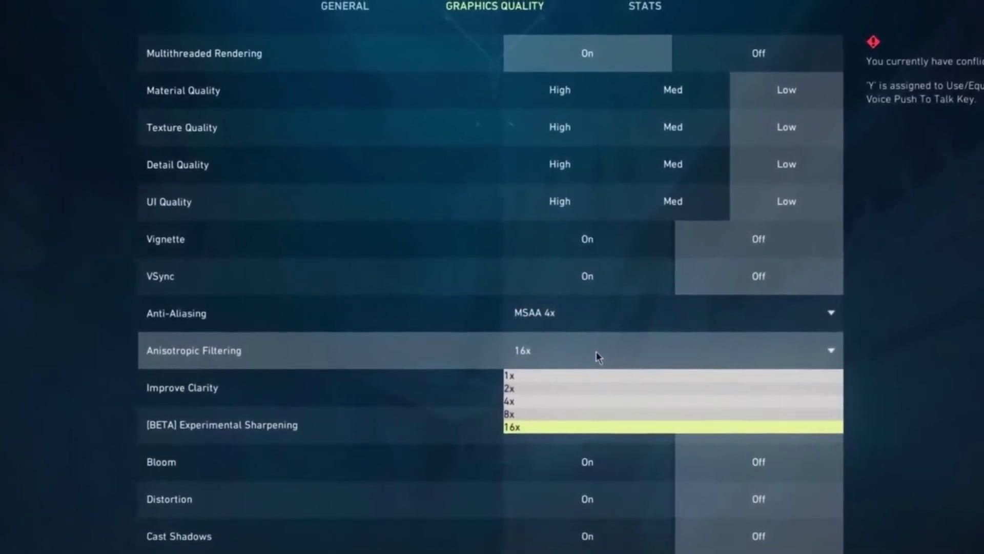
{"action": "left_click", "coordinate": [518, 401]}
{"action": "left_click", "coordinate": [533, 350]}
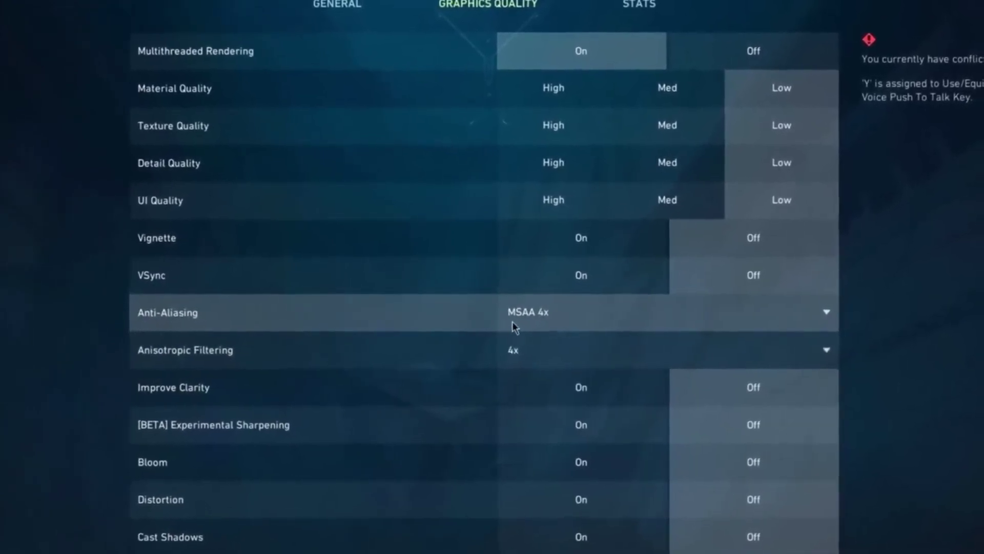